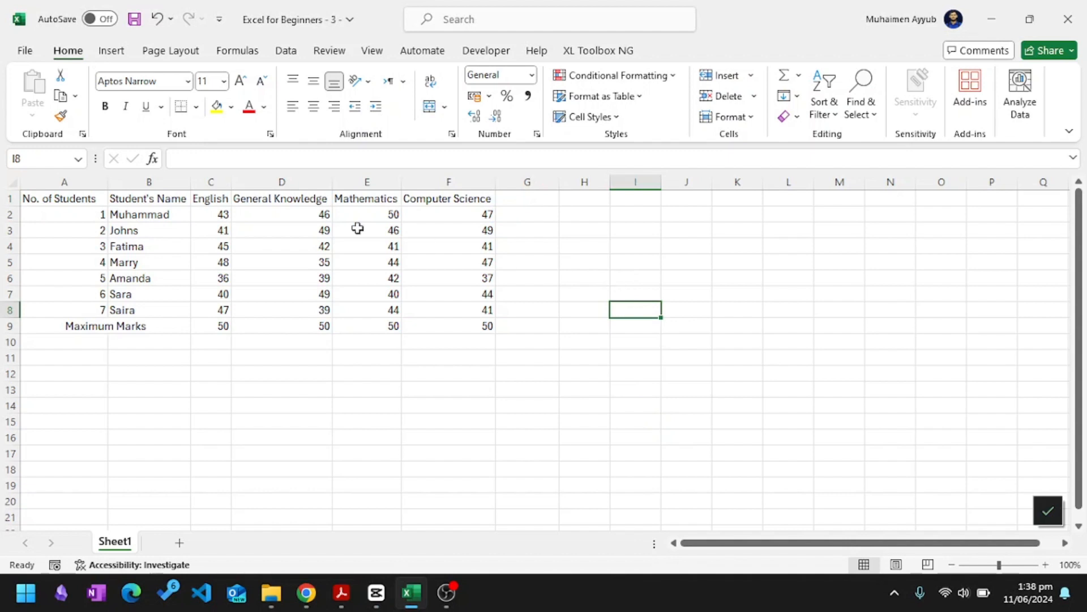
{"action": "left_click_drag", "start_coordinate": [202, 199], "coordinate": [367, 198]}
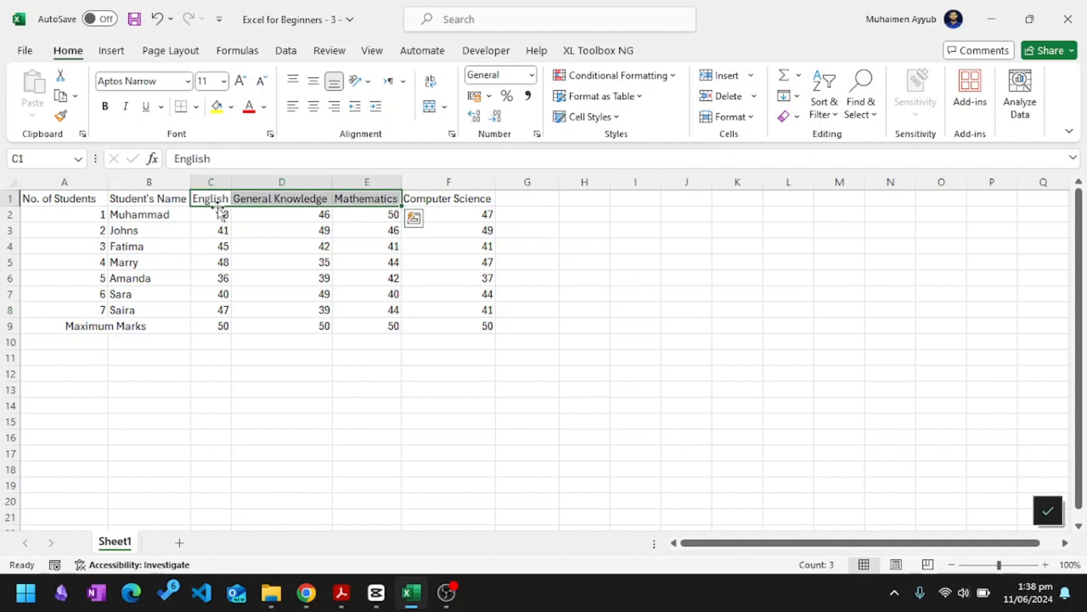
{"action": "left_click_drag", "start_coordinate": [208, 214], "coordinate": [396, 306]}
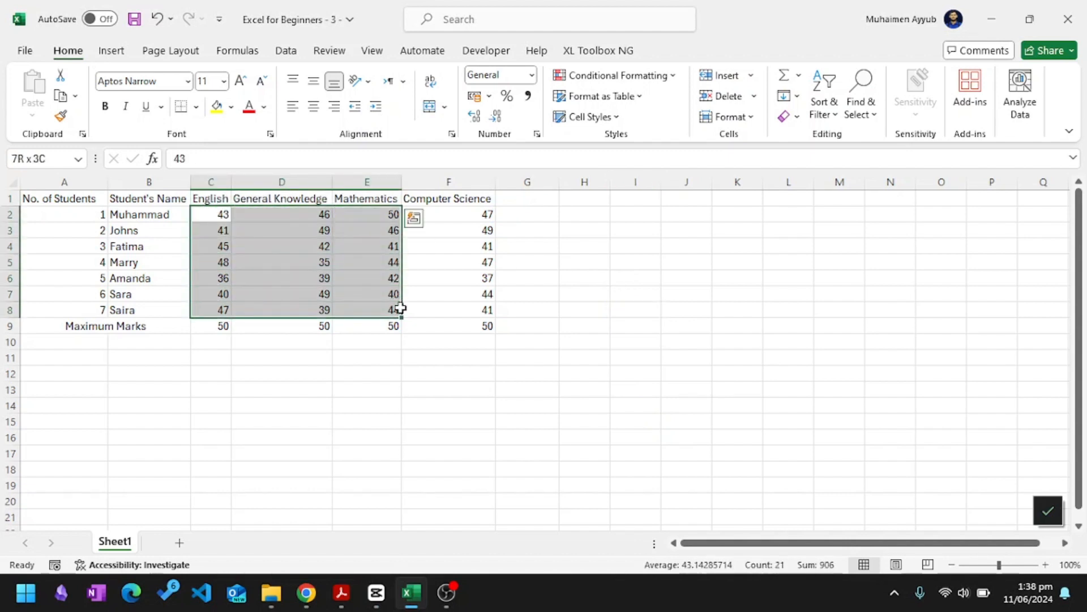
{"action": "left_click", "coordinate": [570, 242]}
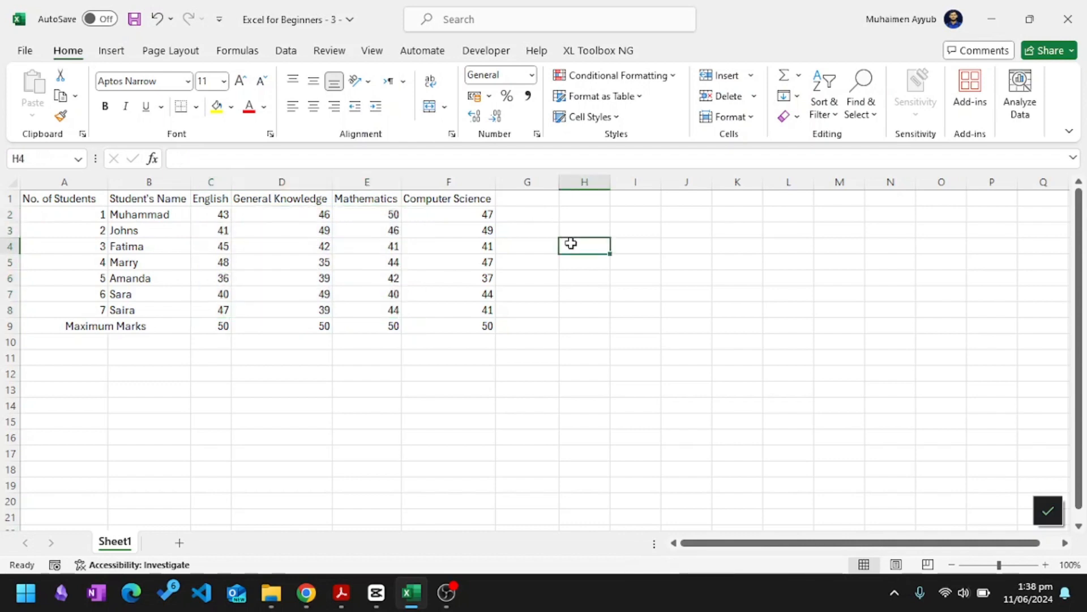
{"action": "left_click", "coordinate": [517, 218]}
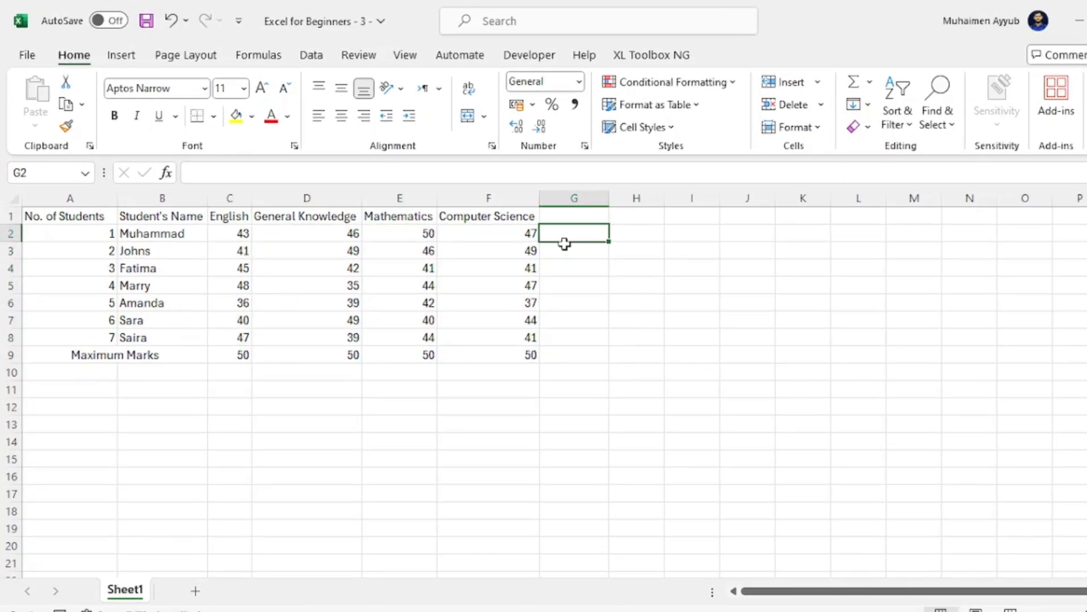
{"action": "left_click_drag", "start_coordinate": [565, 244], "coordinate": [566, 249]}
{"action": "left_click", "coordinate": [703, 244]}
Add the column heading "Total Marks" in cell G1, beside Computer Science
{"action": "left_click", "coordinate": [588, 220]}
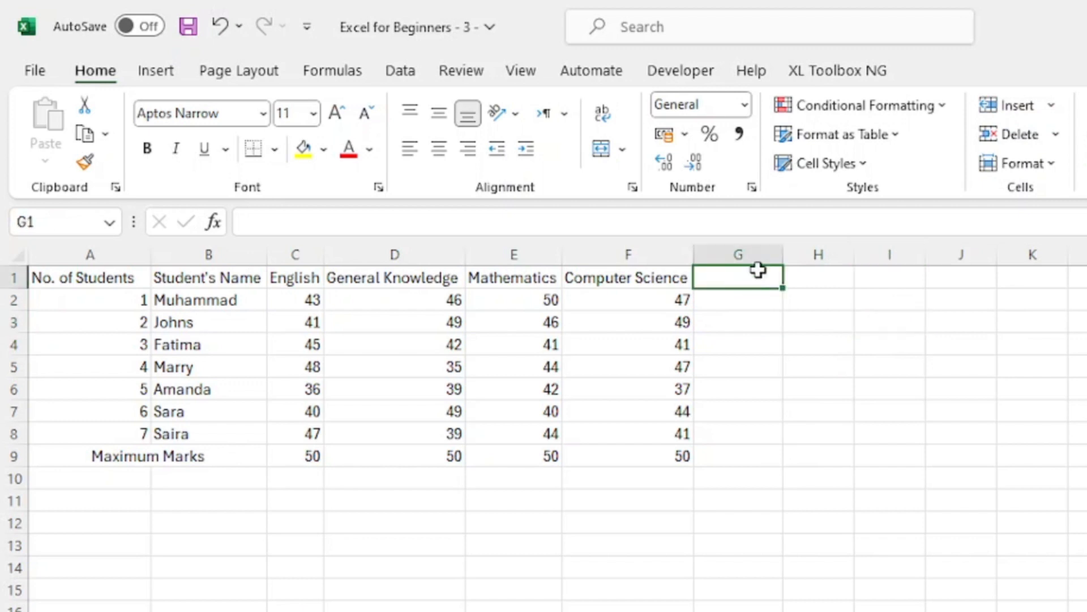
{"action": "type", "text": "Total "}
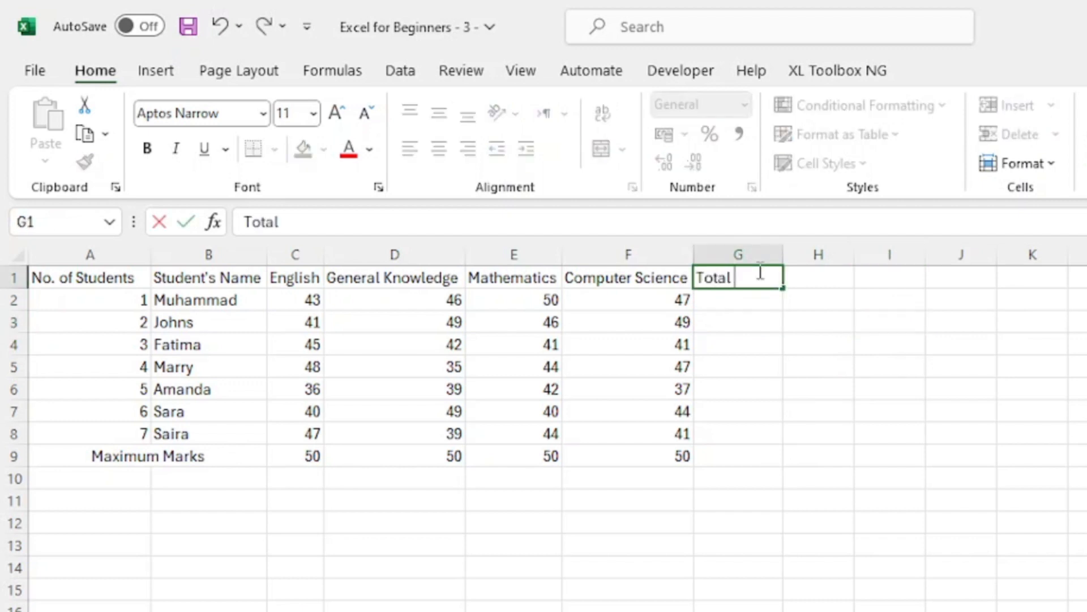
{"action": "type", "text": "Marks"}
{"action": "key", "text": "Return"}
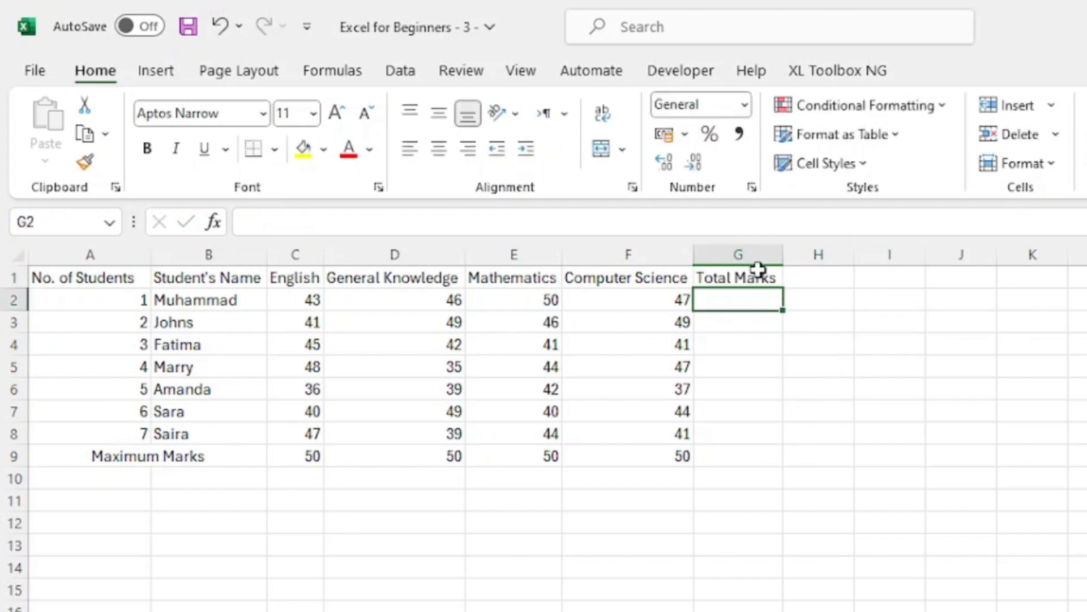
Calculate the first student's total in G2 by adding the marks as literal numbers with =43+46+50+47
{"action": "left_click", "coordinate": [832, 400]}
{"action": "left_click", "coordinate": [750, 306]}
{"action": "type", "text": "="}
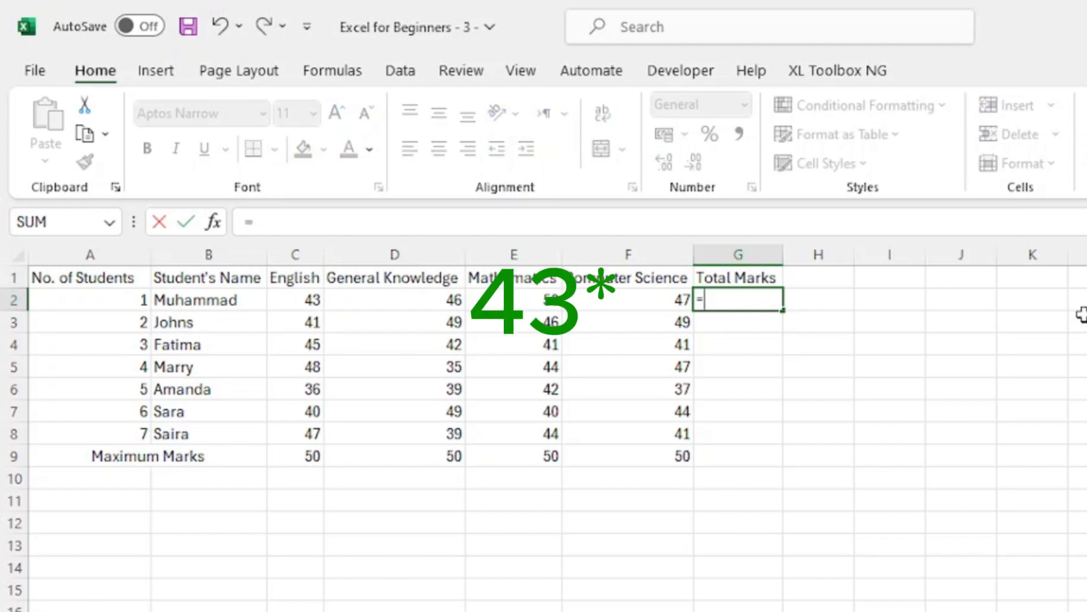
{"action": "type", "text": "43+"}
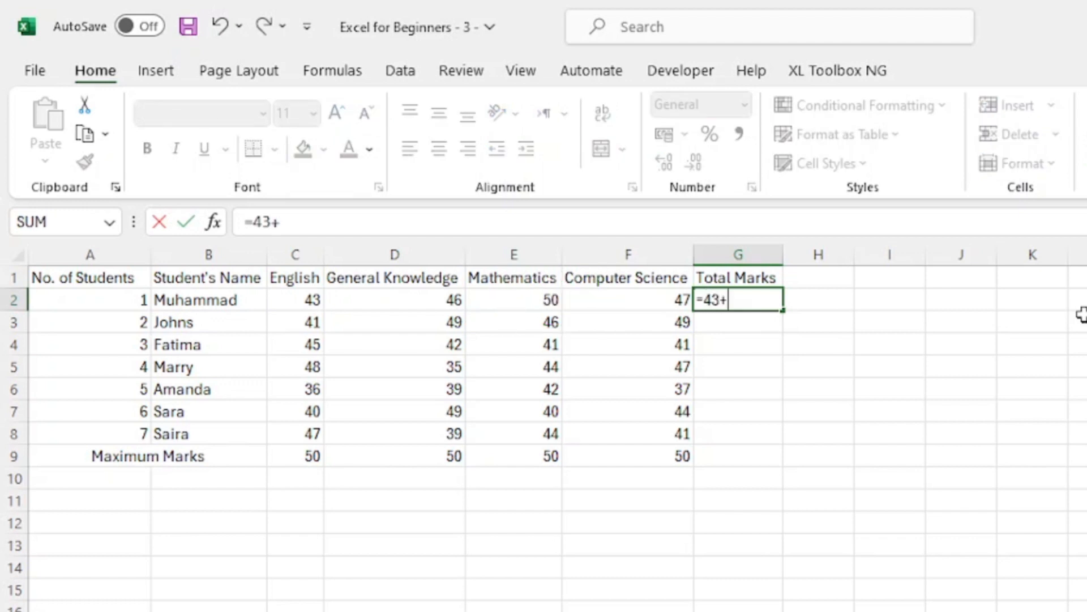
{"action": "type", "text": "46+50+"}
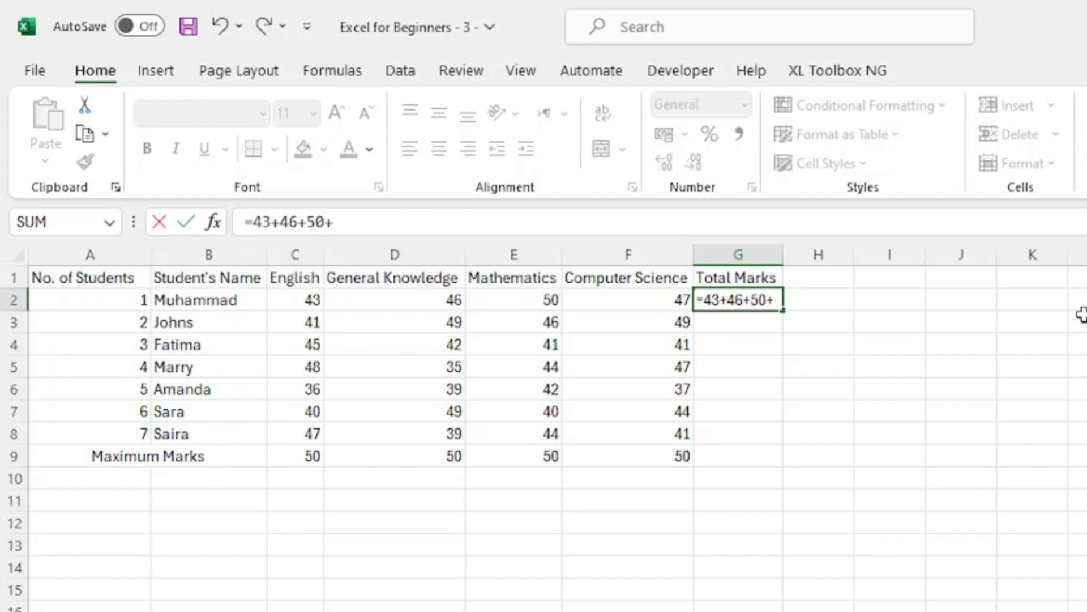
{"action": "type", "text": "47"}
{"action": "key", "text": "Return"}
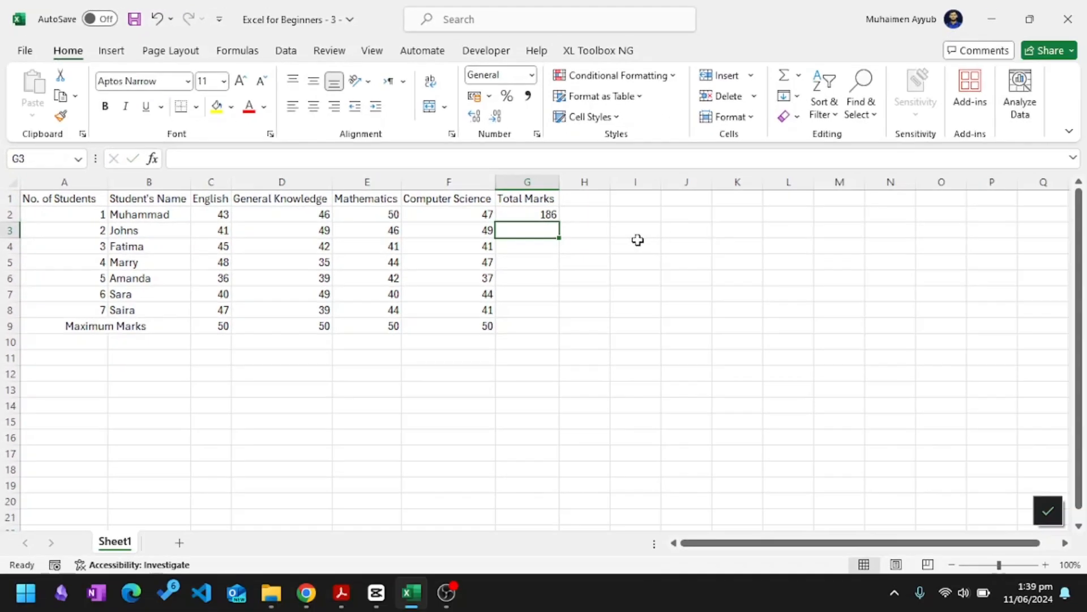
Check the total in G2 against the marks in C2:F2 and review the subject headings in C1:F1
{"action": "left_click", "coordinate": [637, 242]}
{"action": "left_click", "coordinate": [542, 213]}
{"action": "left_click_drag", "start_coordinate": [218, 214], "coordinate": [473, 215]}
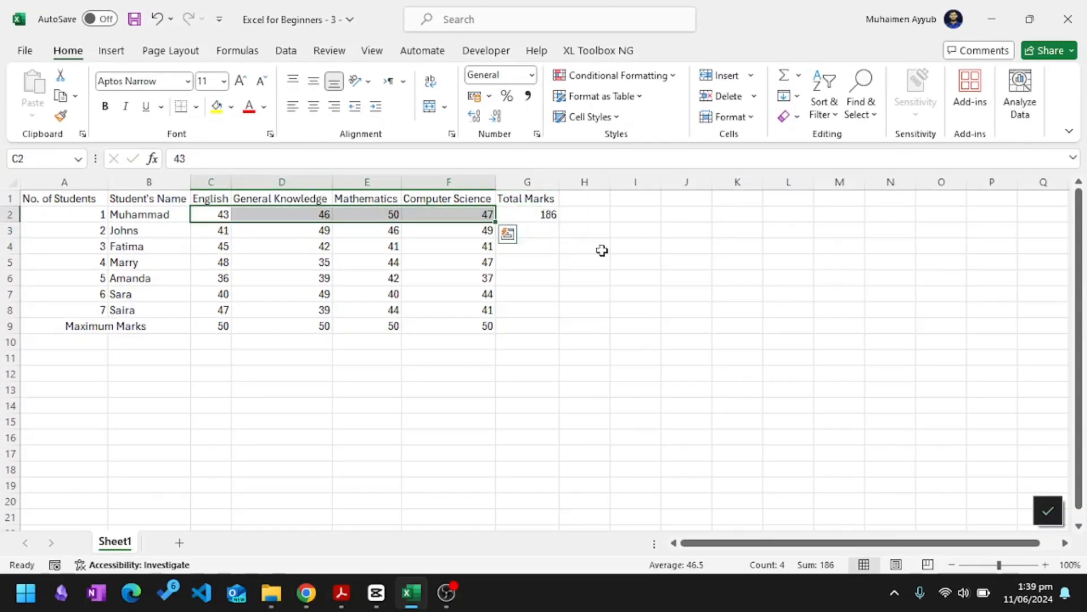
{"action": "left_click", "coordinate": [602, 251]}
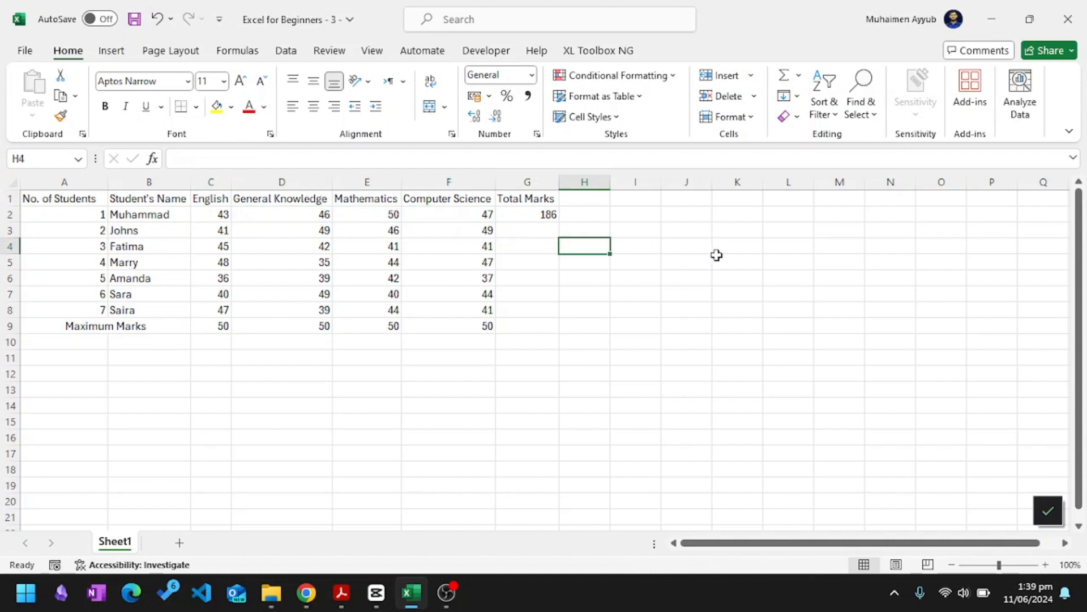
{"action": "left_click", "coordinate": [654, 227]}
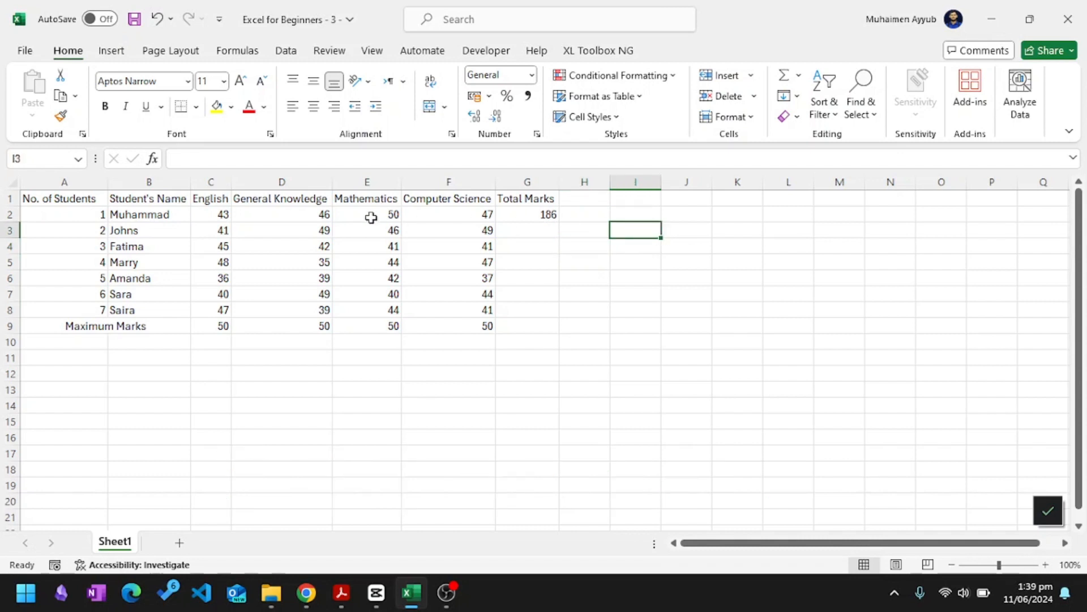
{"action": "left_click_drag", "start_coordinate": [204, 197], "coordinate": [468, 198]}
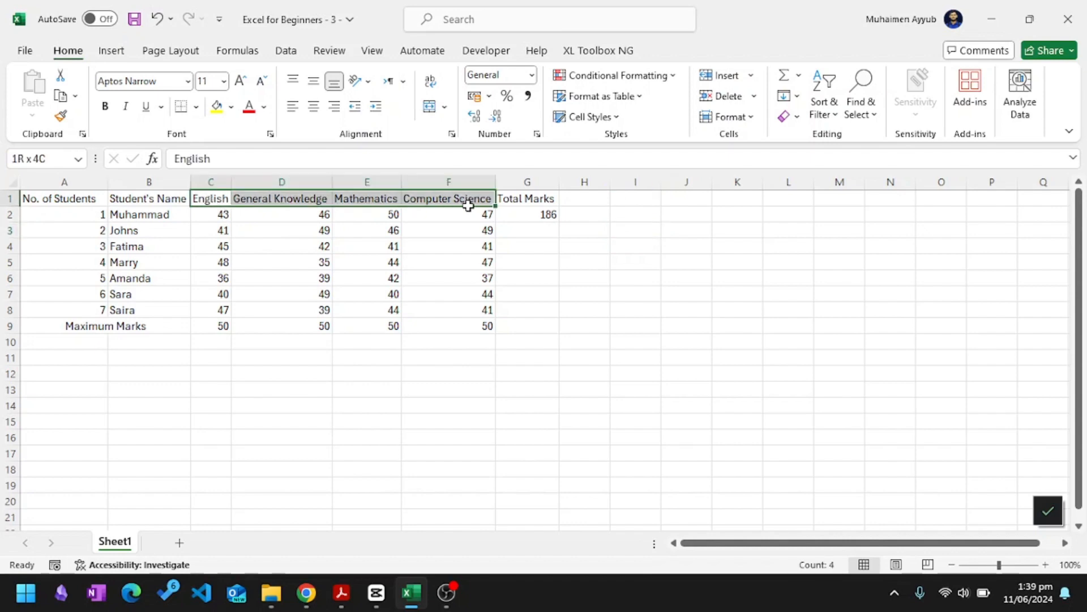
{"action": "left_click", "coordinate": [626, 276]}
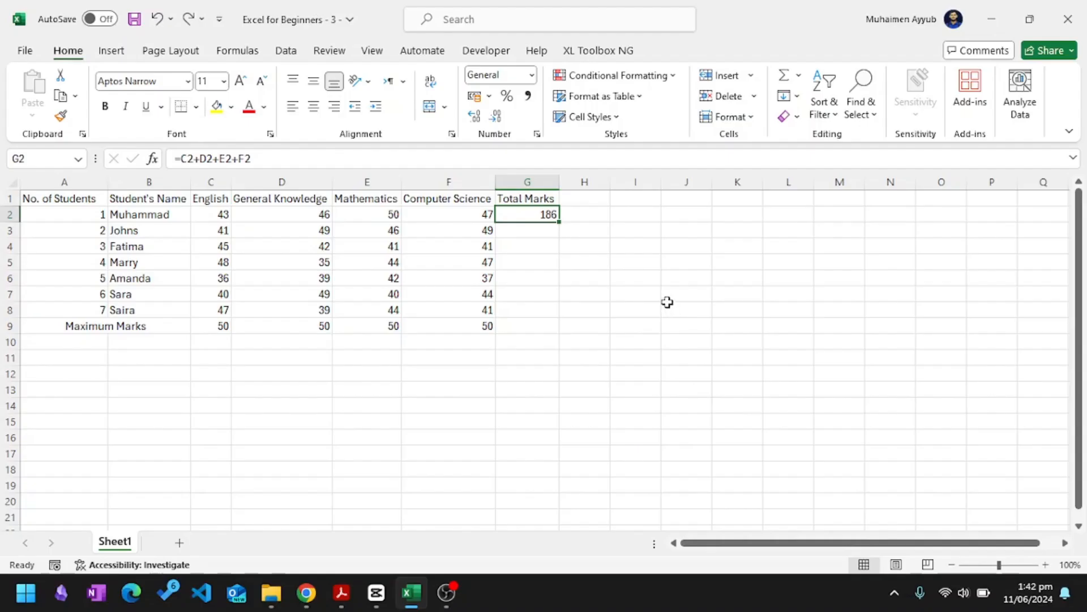
Clear cell G2 and enter the cell-reference formula =C2+D2+E2+F2 for the first student's total
{"action": "left_click", "coordinate": [627, 307]}
{"action": "left_click", "coordinate": [534, 214]}
{"action": "key", "text": "Delete"}
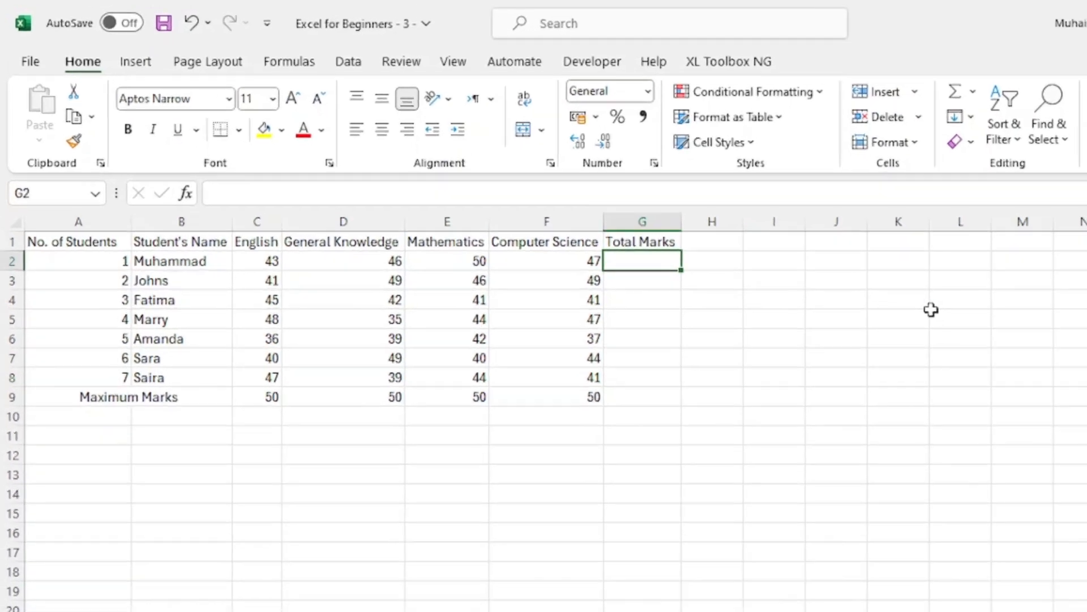
{"action": "type", "text": "="}
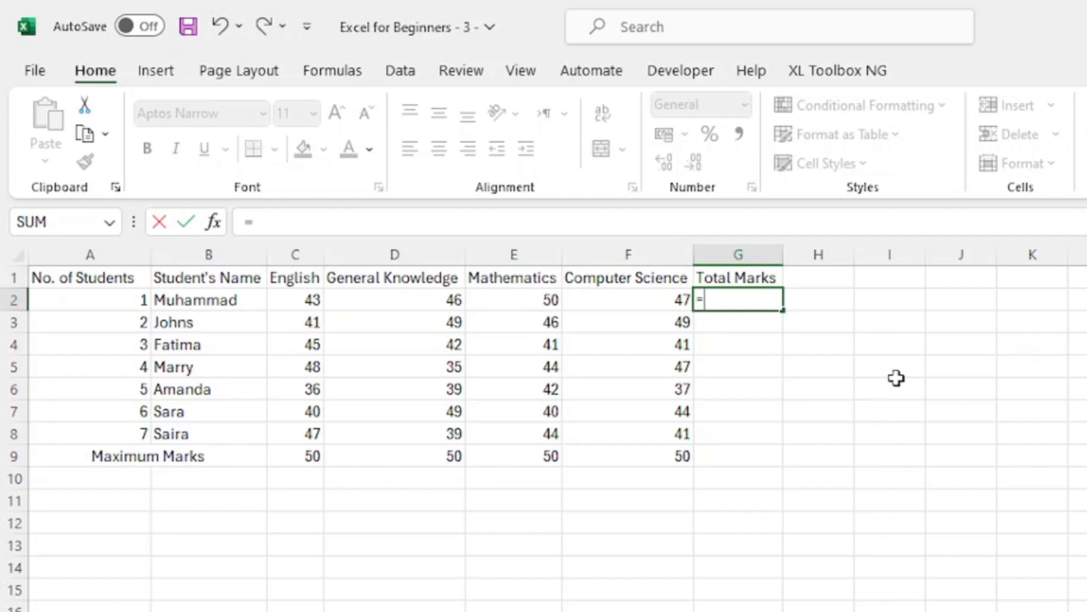
{"action": "type", "text": "c2+"}
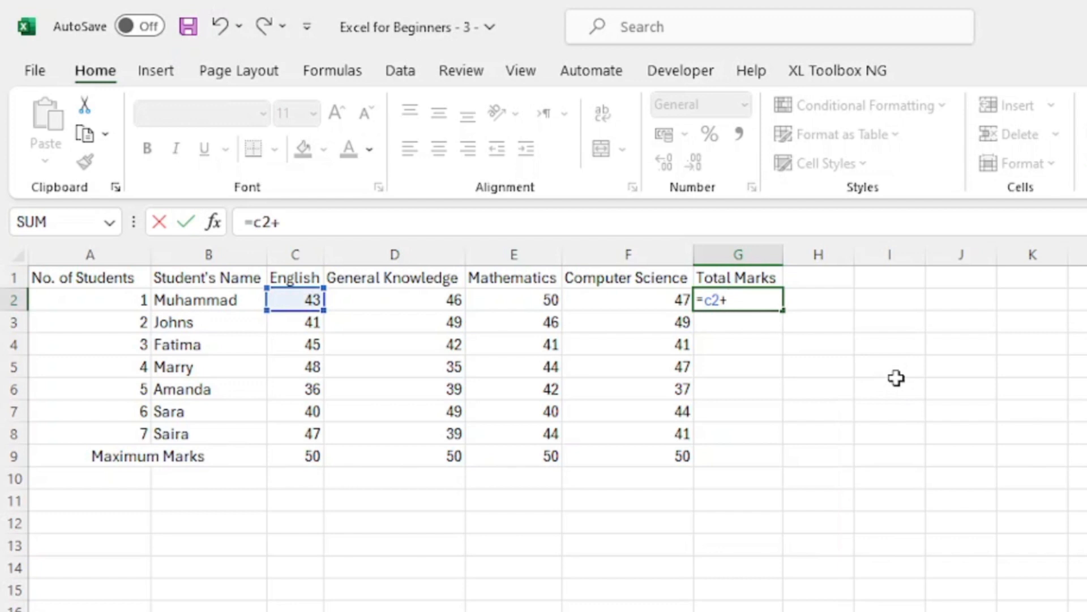
{"action": "type", "text": "d2+"}
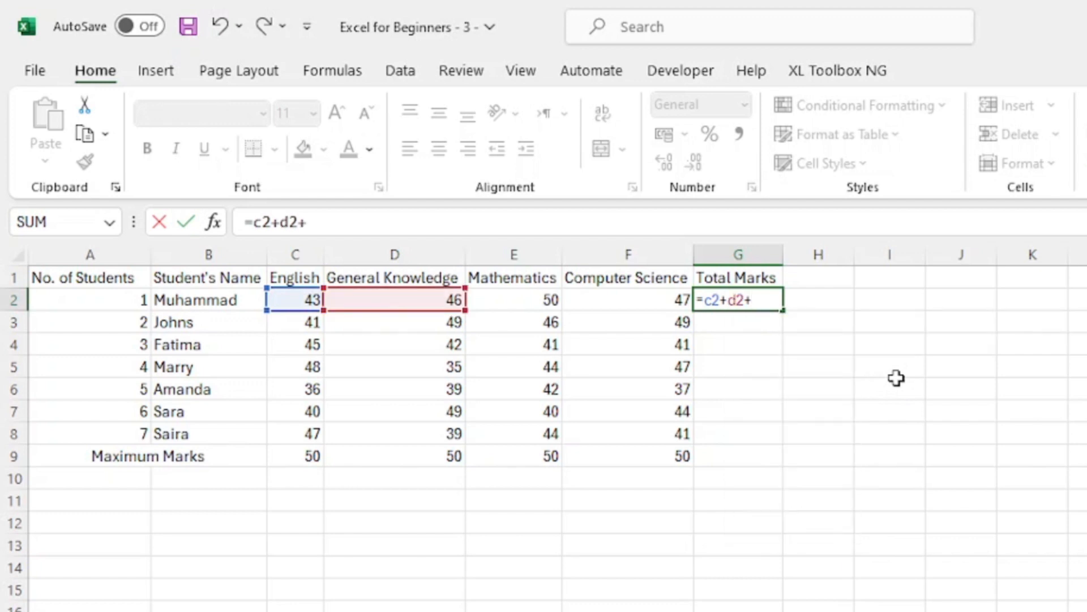
{"action": "type", "text": "e2+f3"}
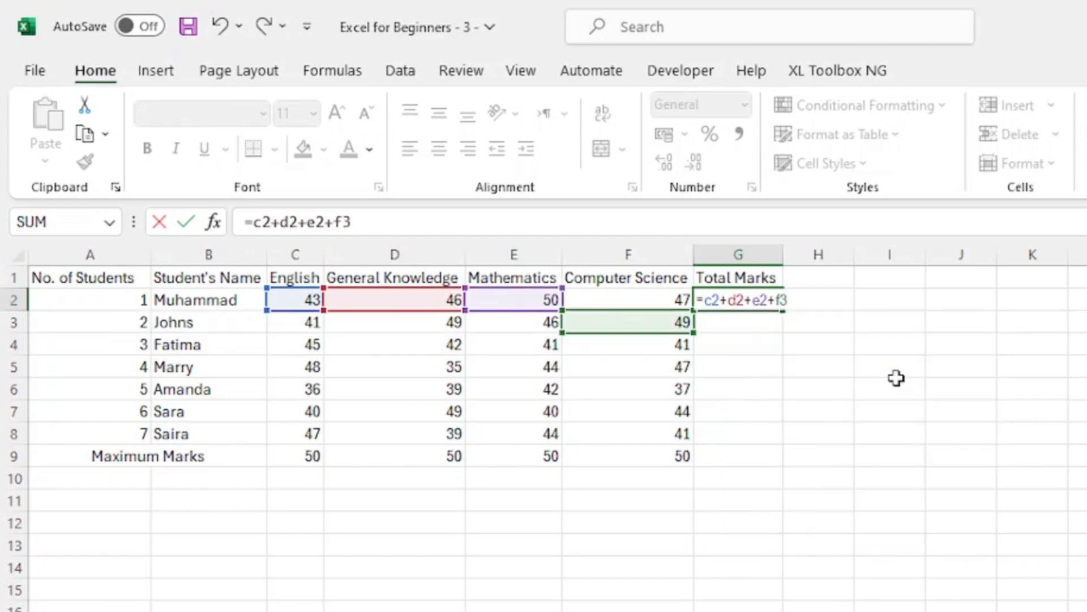
{"action": "key", "text": "BackSpace"}
{"action": "type", "text": "2"}
{"action": "key", "text": "Return"}
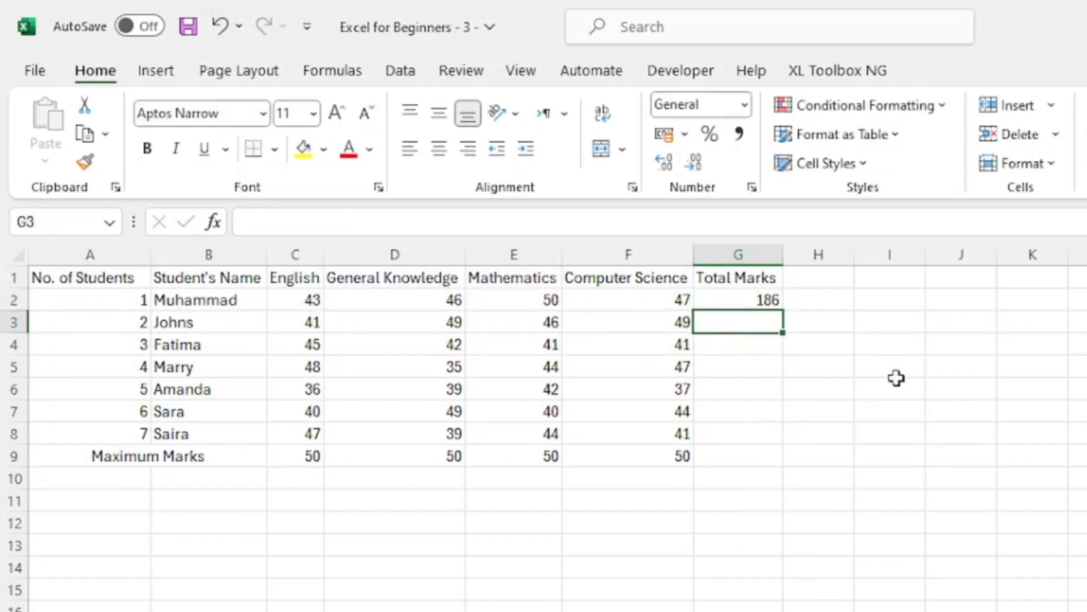
Inspect the formula in G2, and set the first student's General Knowledge mark in D2 to 50
{"action": "left_click", "coordinate": [759, 301]}
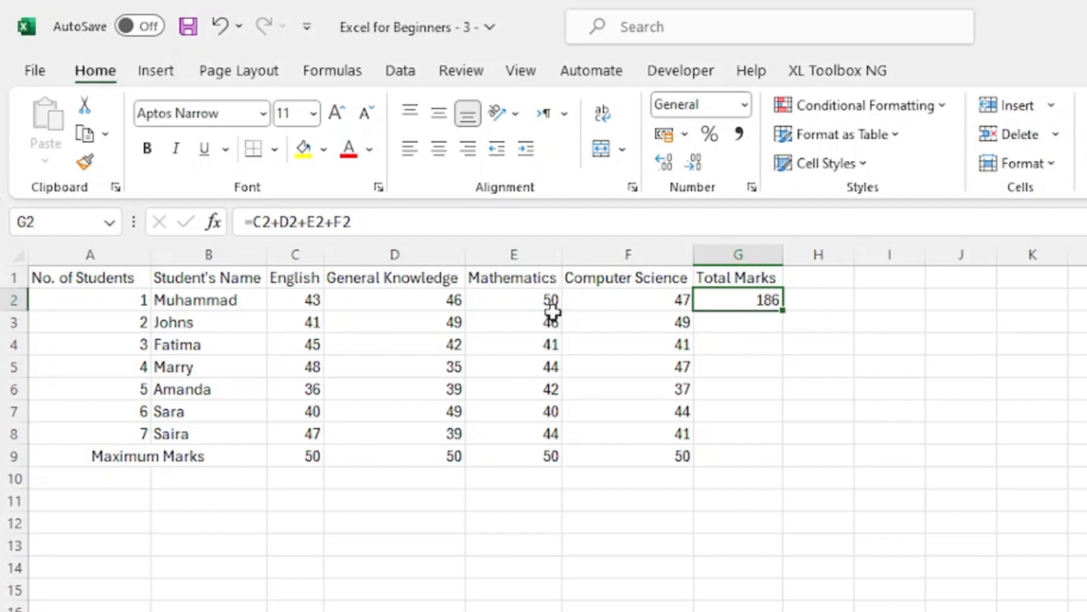
{"action": "left_click", "coordinate": [436, 296]}
{"action": "key", "text": "F2"}
{"action": "key", "text": "BackSpace"}
{"action": "key", "text": "BackSpace"}
{"action": "type", "text": "50"}
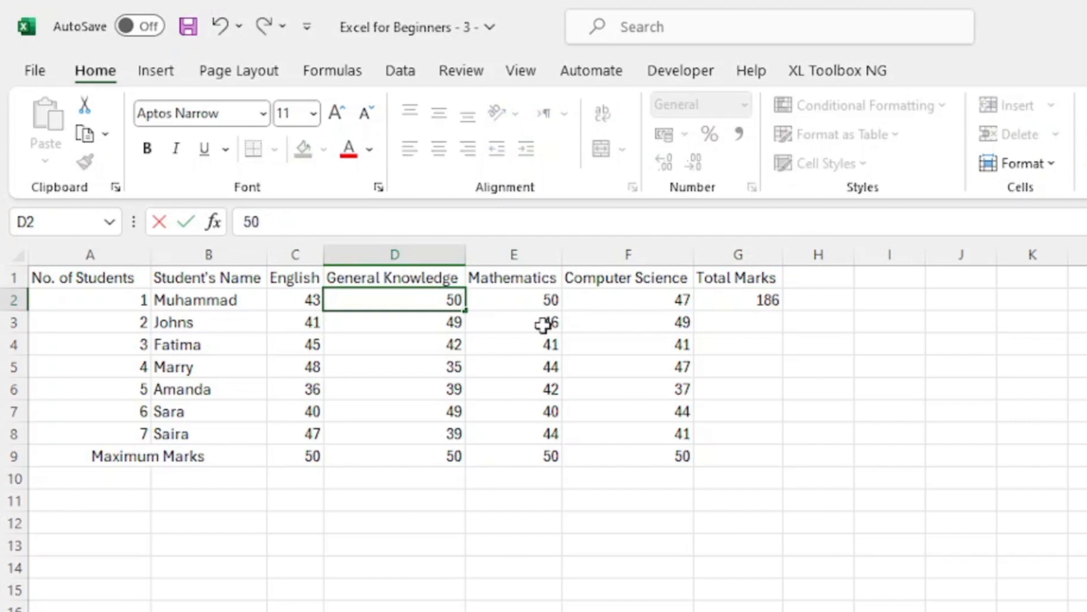
{"action": "key", "text": "Return"}
{"action": "left_click", "coordinate": [862, 384]}
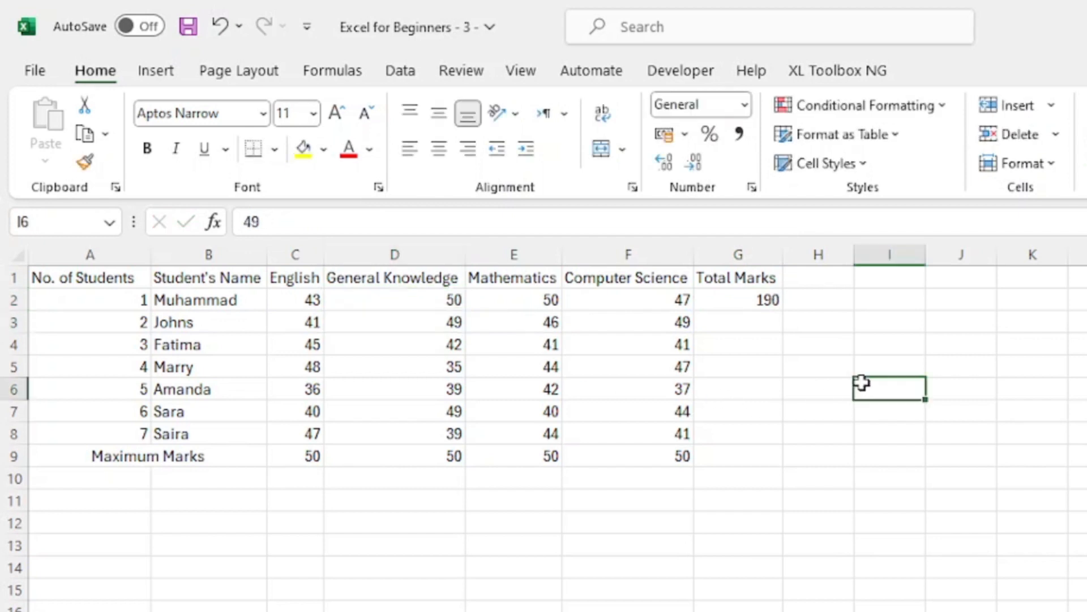
Check the total in G2 and undo the last change to the mark in D2
{"action": "left_click", "coordinate": [758, 301]}
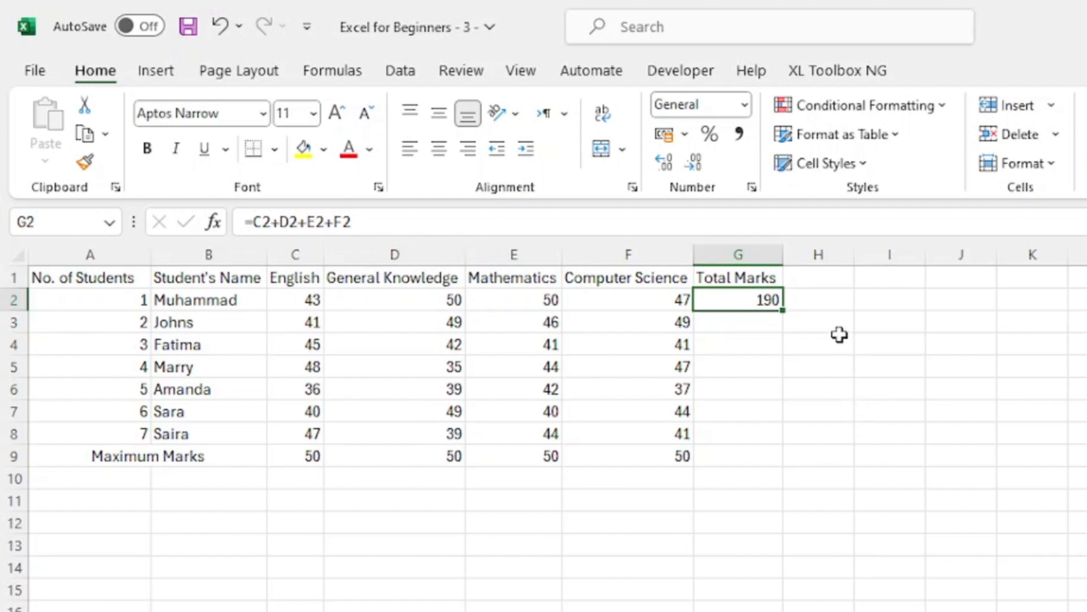
{"action": "key", "text": "ctrl+z"}
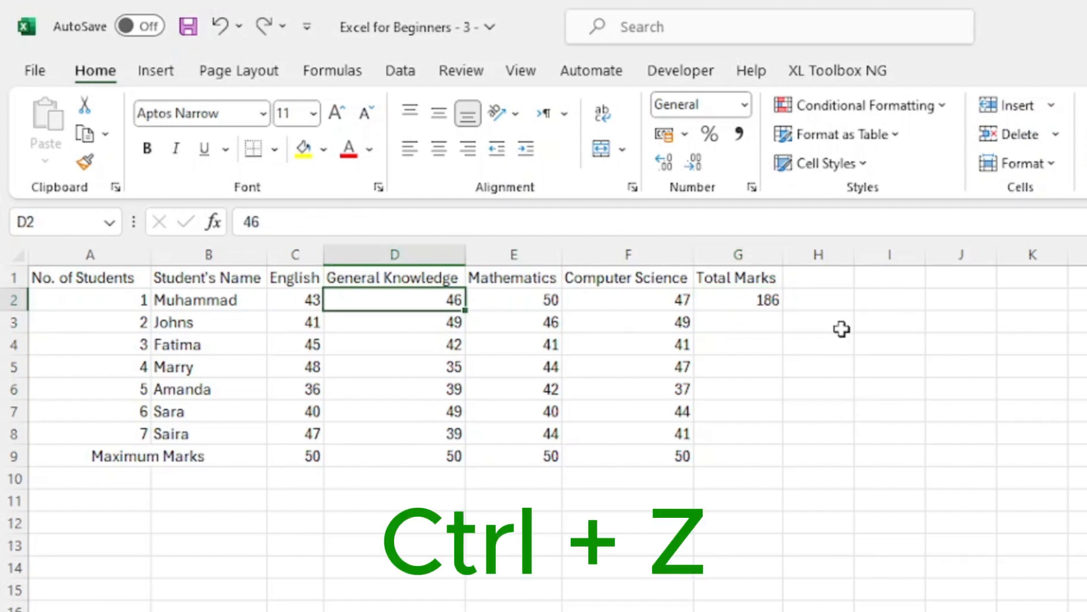
{"action": "left_click", "coordinate": [799, 357]}
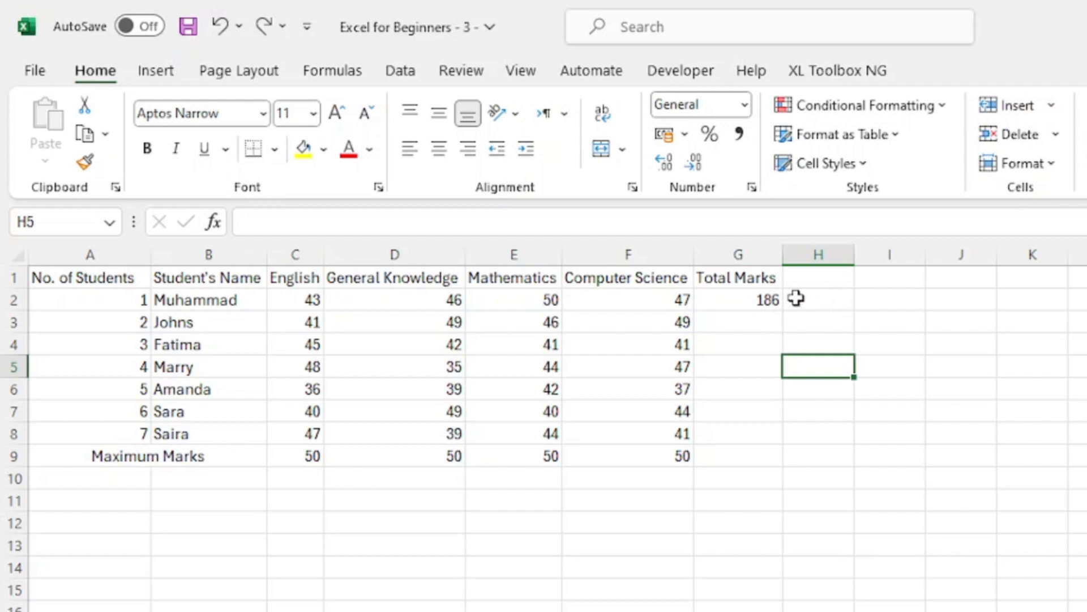
Replace the total in G2 with =C2+D2+E2+F2, picking each subject's mark from the sheet as a reference
{"action": "left_click", "coordinate": [738, 296]}
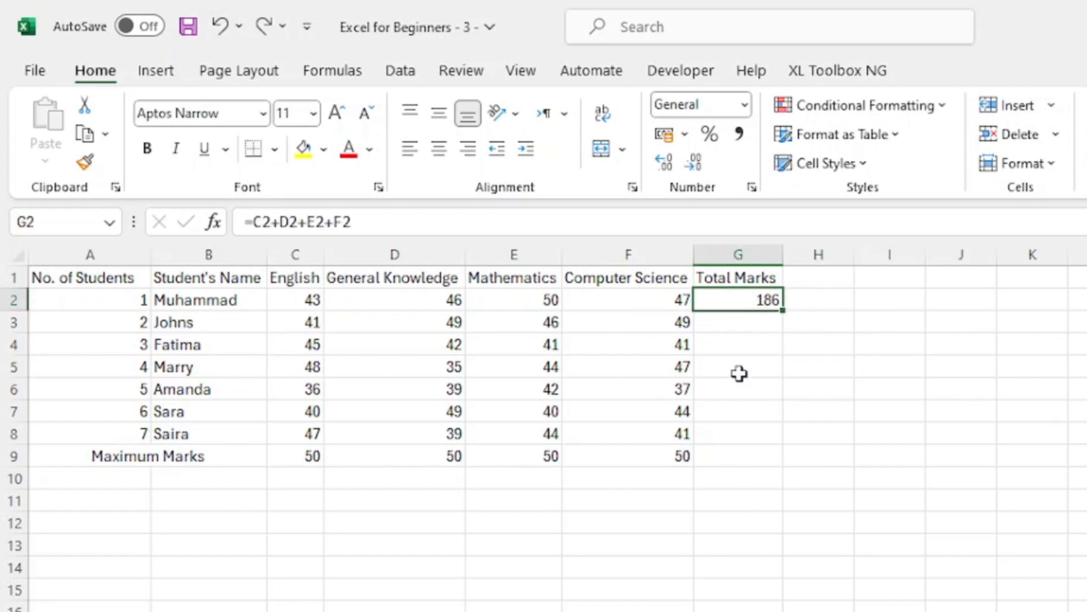
{"action": "type", "text": "="}
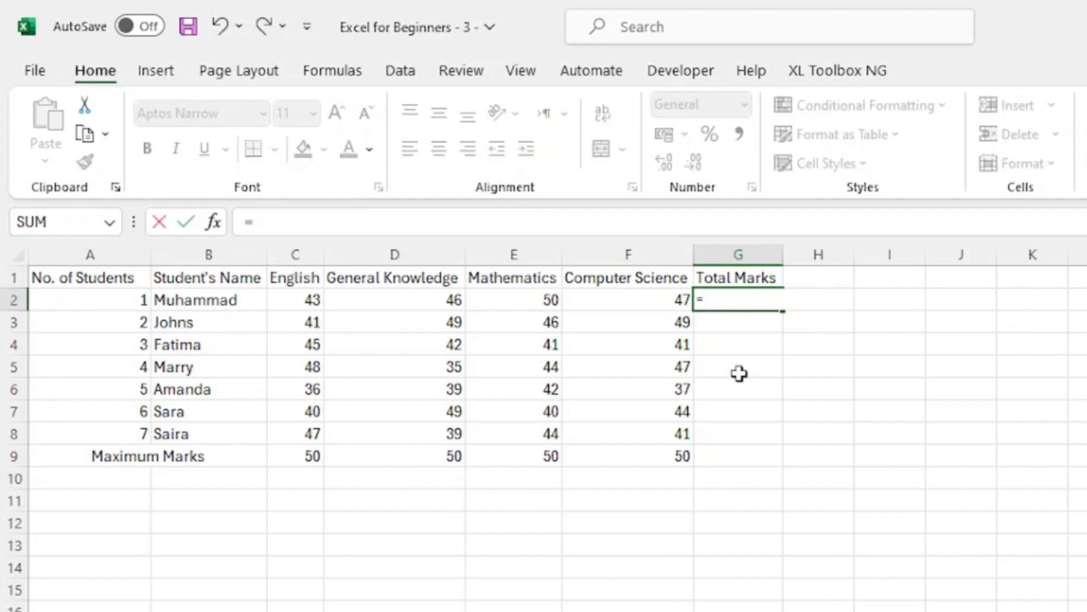
{"action": "left_click", "coordinate": [301, 298]}
{"action": "type", "text": "+"}
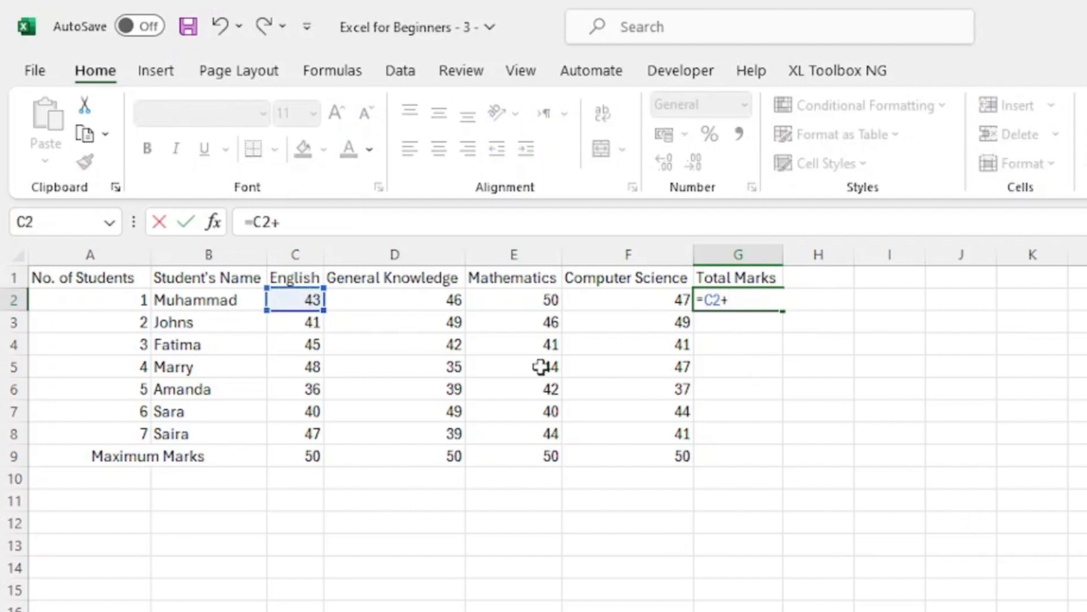
{"action": "left_click", "coordinate": [440, 302]}
{"action": "type", "text": "+"}
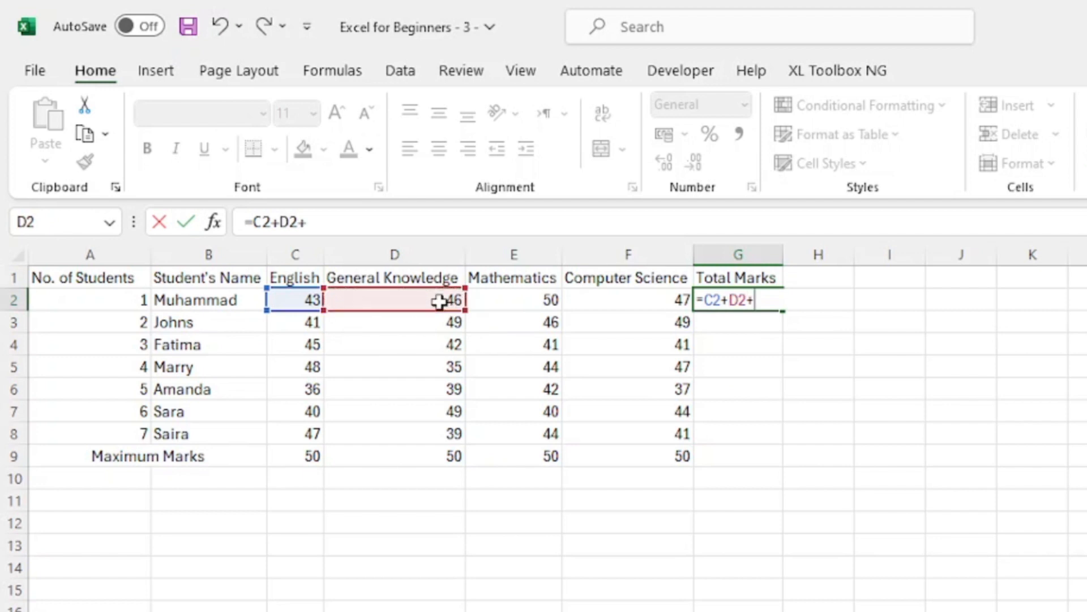
{"action": "left_click", "coordinate": [497, 301]}
{"action": "type", "text": "+"}
{"action": "left_click", "coordinate": [630, 300]}
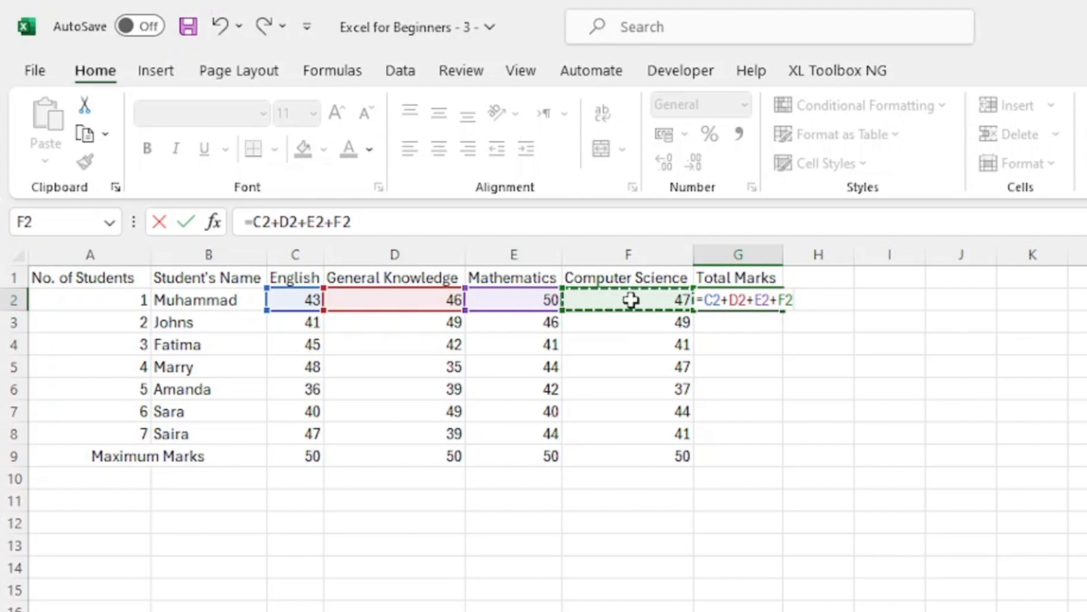
{"action": "key", "text": "Return"}
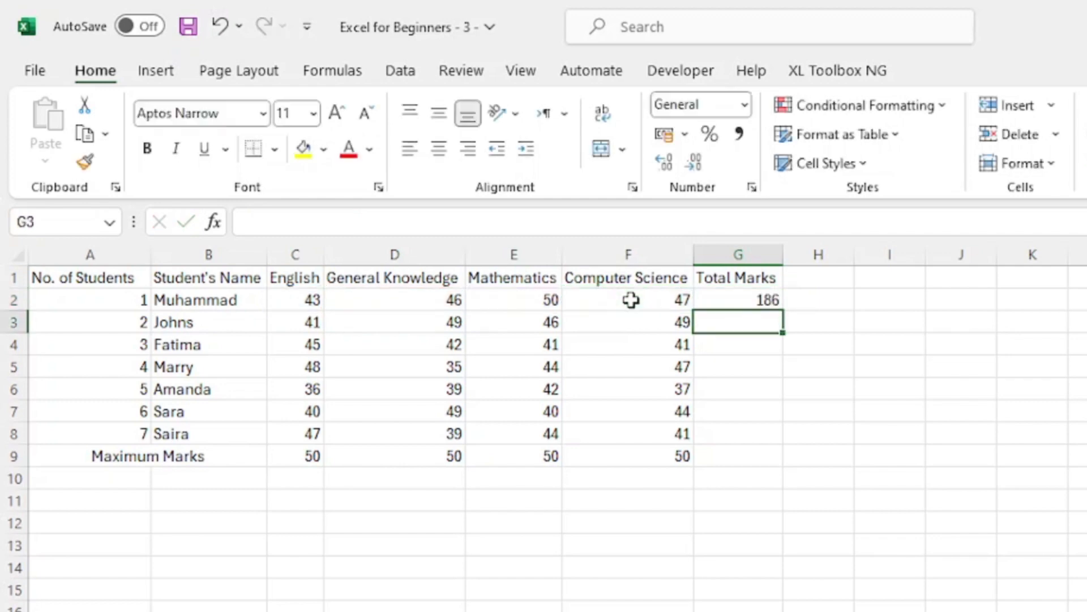
{"action": "left_click", "coordinate": [732, 299]}
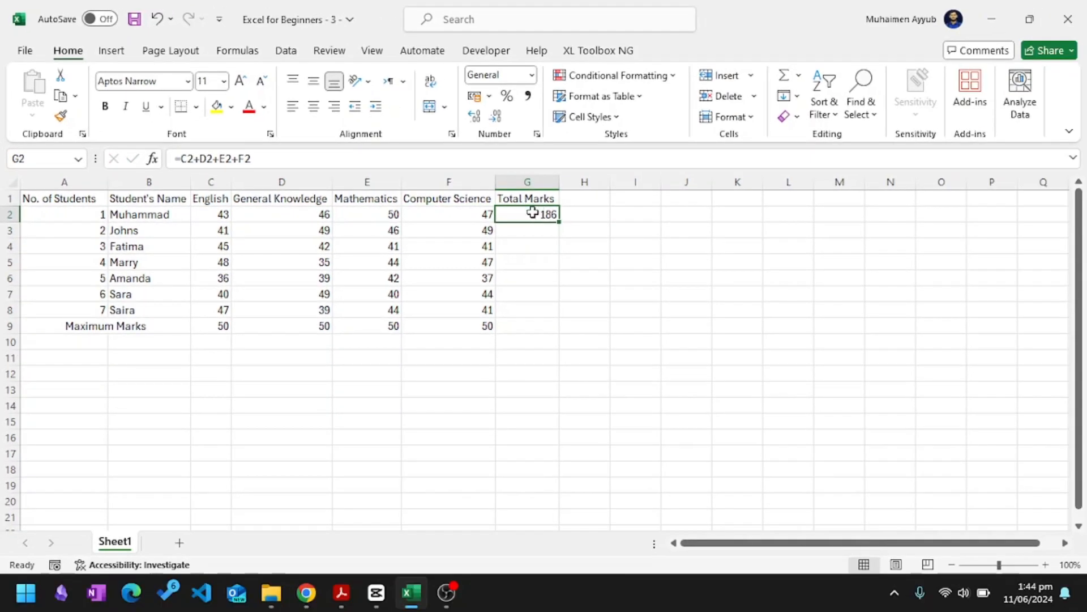
Fill the total formula from G2 down through G9, and undo that fill
{"action": "double_click", "coordinate": [532, 212]}
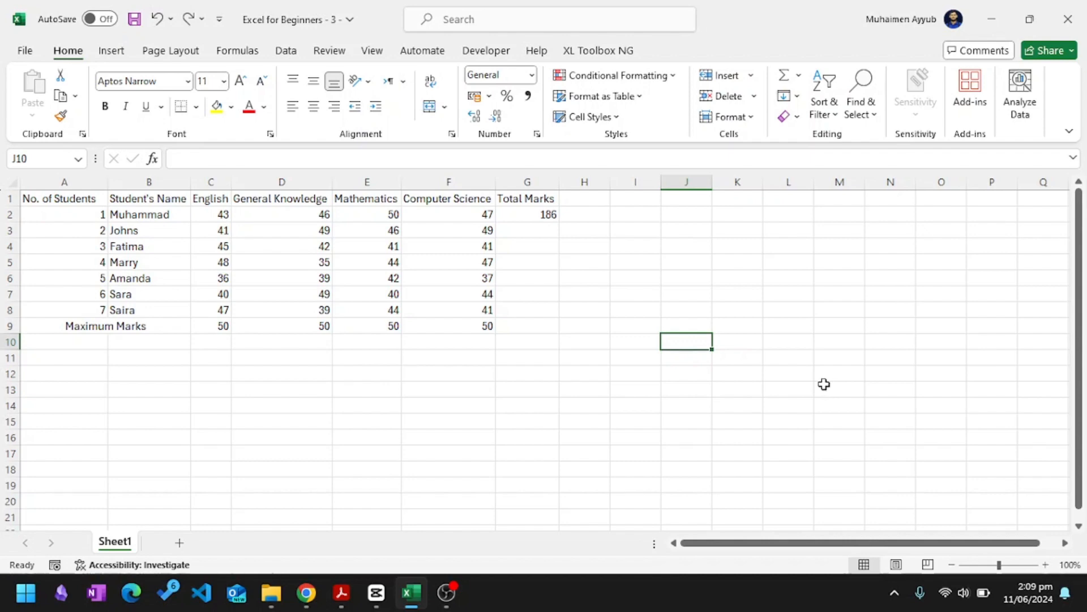
{"action": "left_click", "coordinate": [533, 214]}
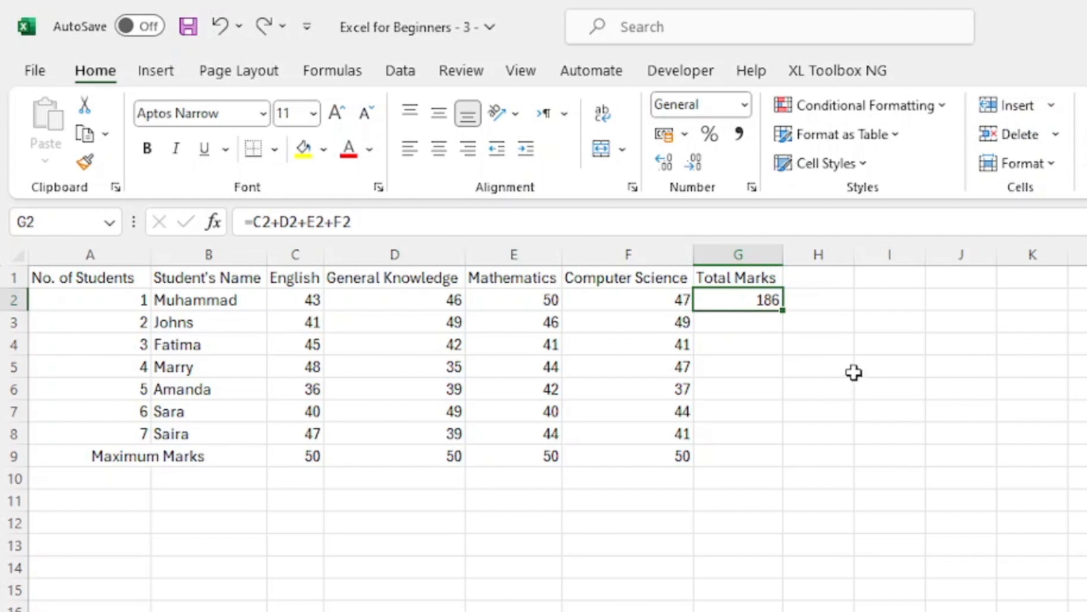
{"action": "left_click_drag", "start_coordinate": [782, 317], "coordinate": [761, 456]}
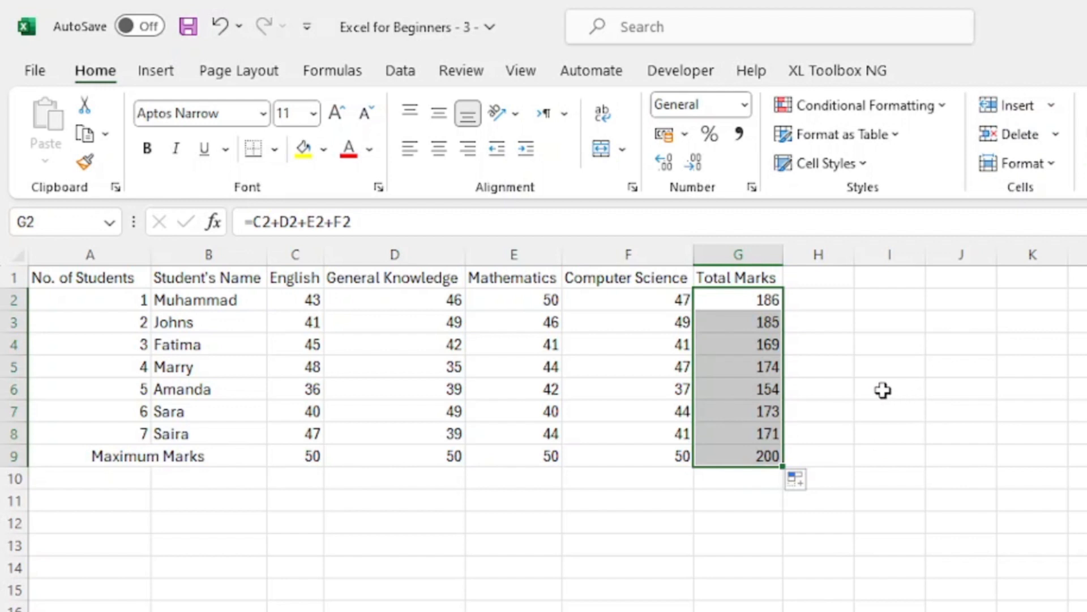
{"action": "scroll", "coordinate": [882, 394], "scroll_direction": "down", "scroll_amount": 7}
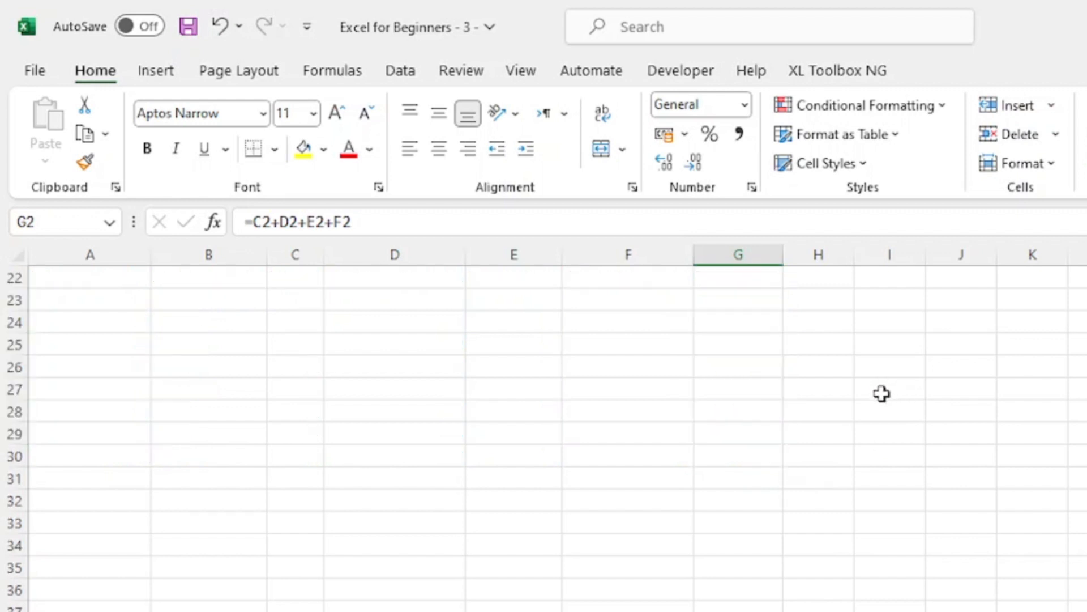
{"action": "scroll", "coordinate": [882, 393], "scroll_direction": "up", "scroll_amount": 7}
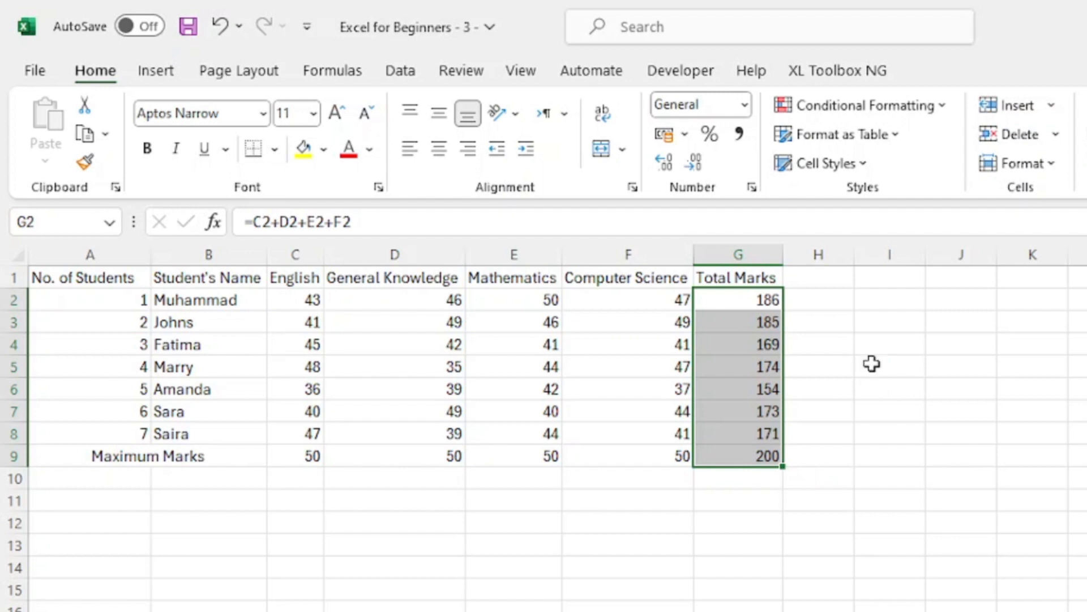
{"action": "key", "text": "ctrl+z"}
{"action": "left_click", "coordinate": [866, 358]}
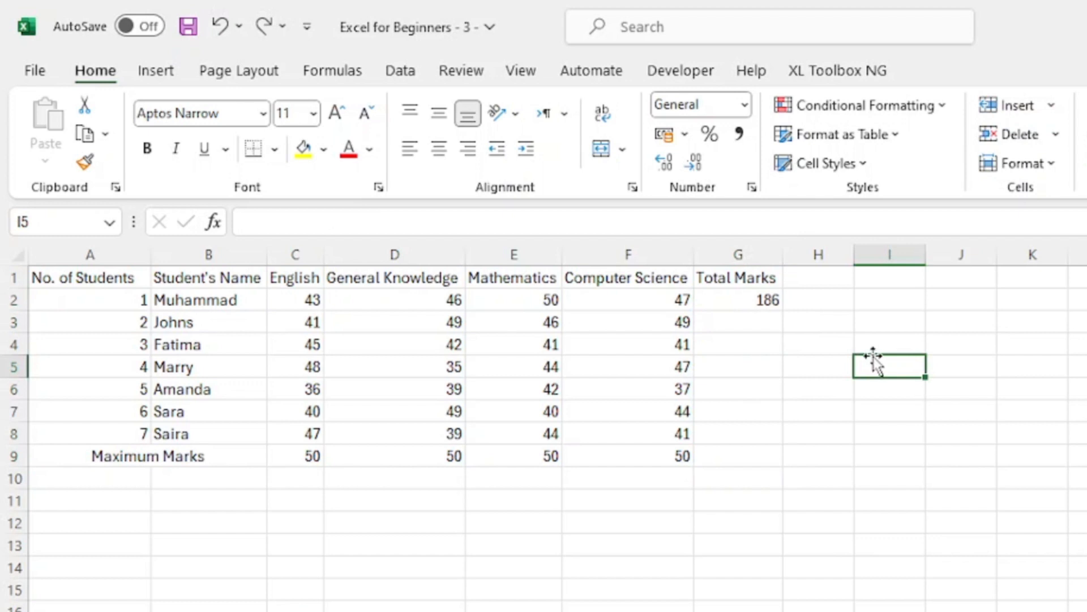
Extend the first student's total formula in G2 automatically down to the Maximum Marks row in G9
{"action": "left_click", "coordinate": [767, 301]}
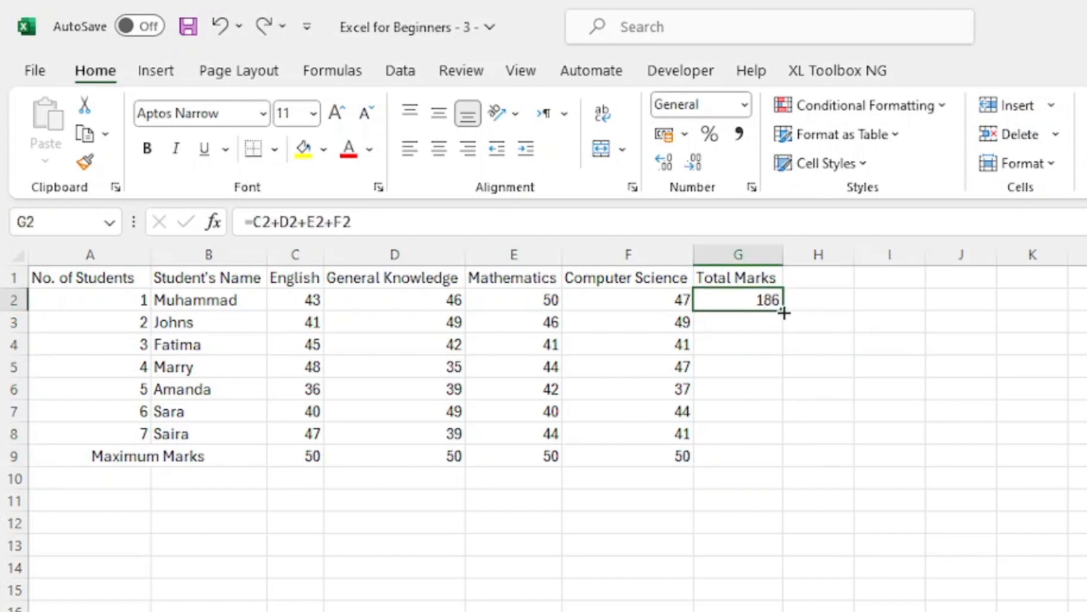
{"action": "double_click", "coordinate": [784, 313]}
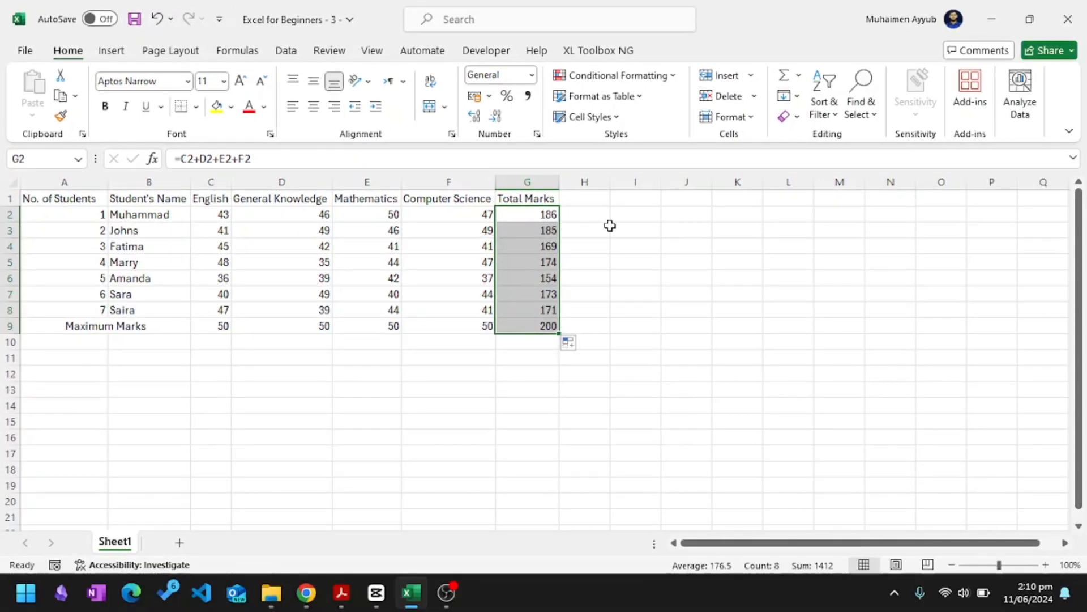
{"action": "left_click", "coordinate": [610, 226]}
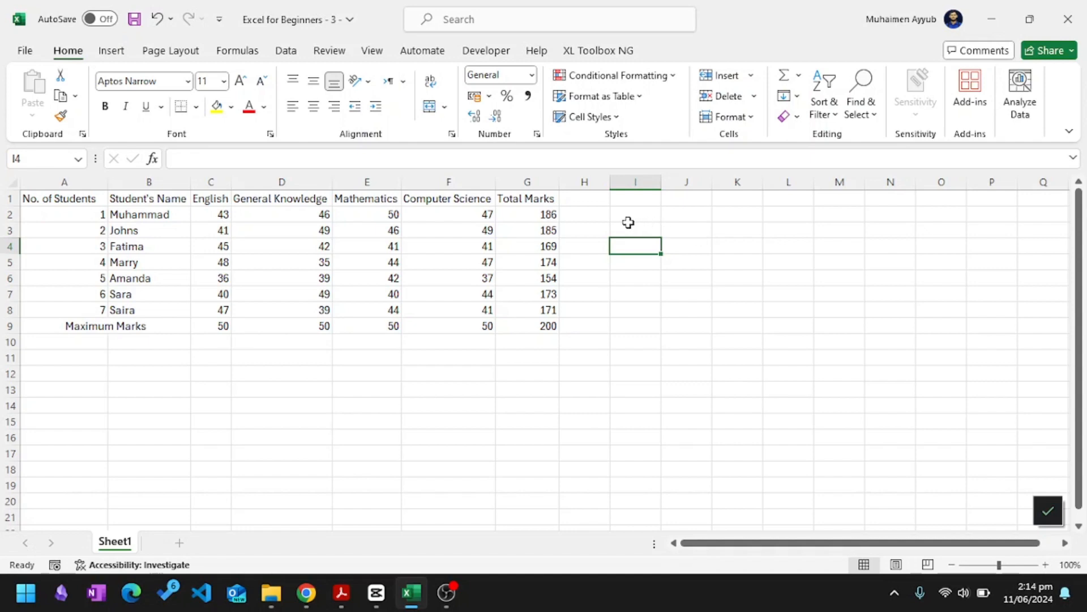
Add the heading Percentage in H1 and fit column H's width to it
{"action": "left_click", "coordinate": [579, 195]}
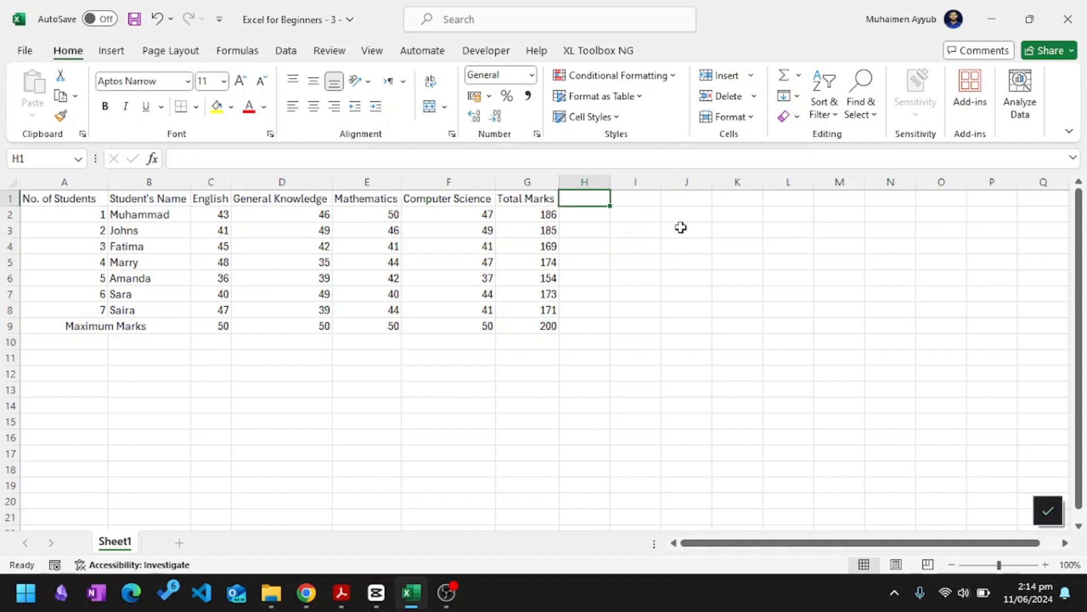
{"action": "type", "text": "Percentage"}
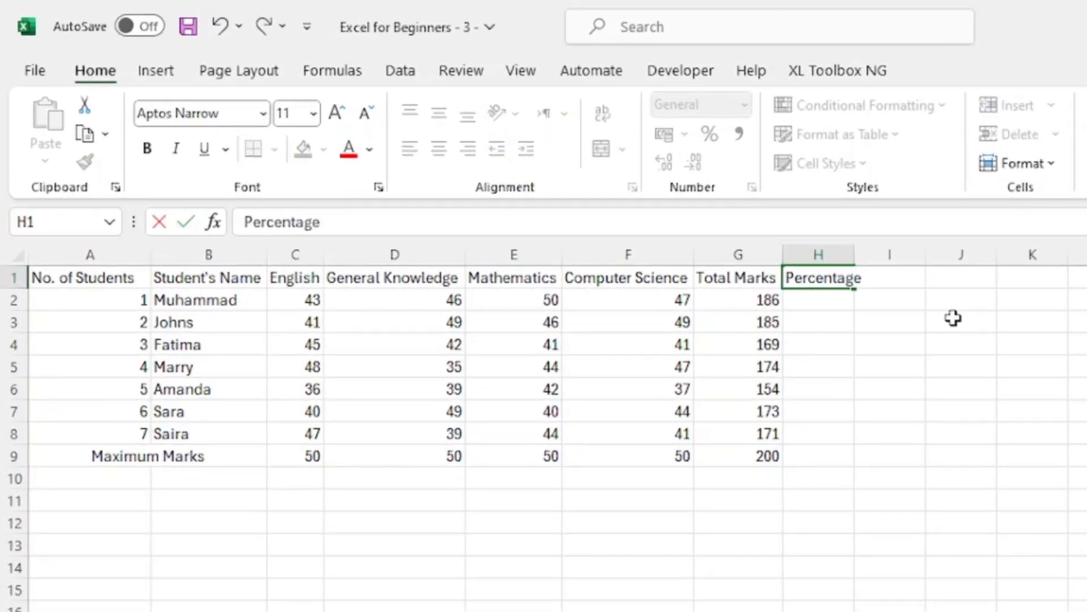
{"action": "key", "text": "Return"}
{"action": "double_click", "coordinate": [854, 254]}
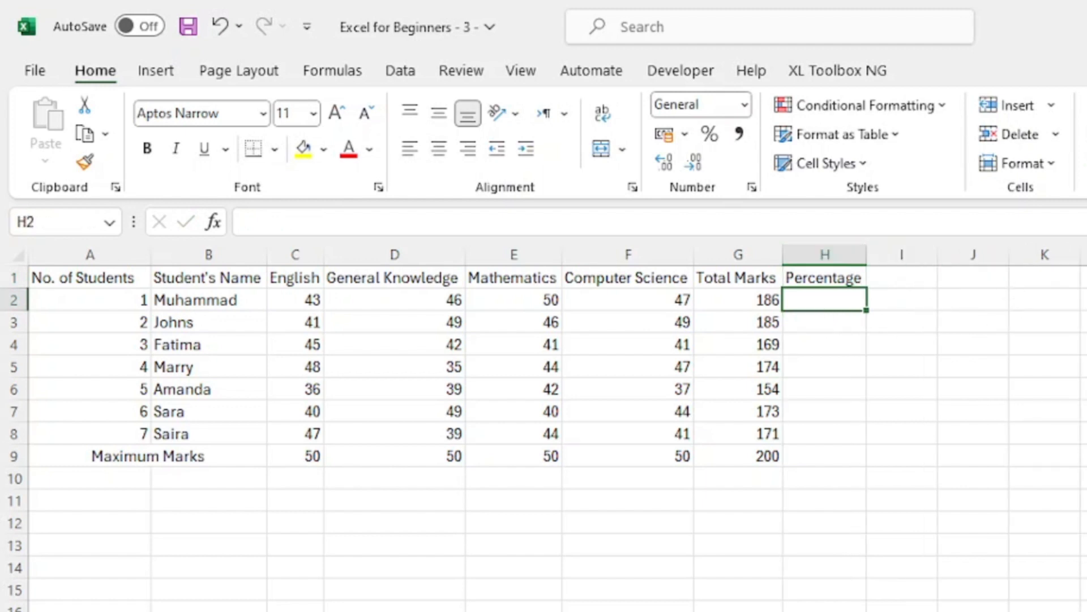
Enter =(G2/G9)*100 in H2, picking both totals from the sheet, and fill it down through H8
{"action": "type", "text": "=("}
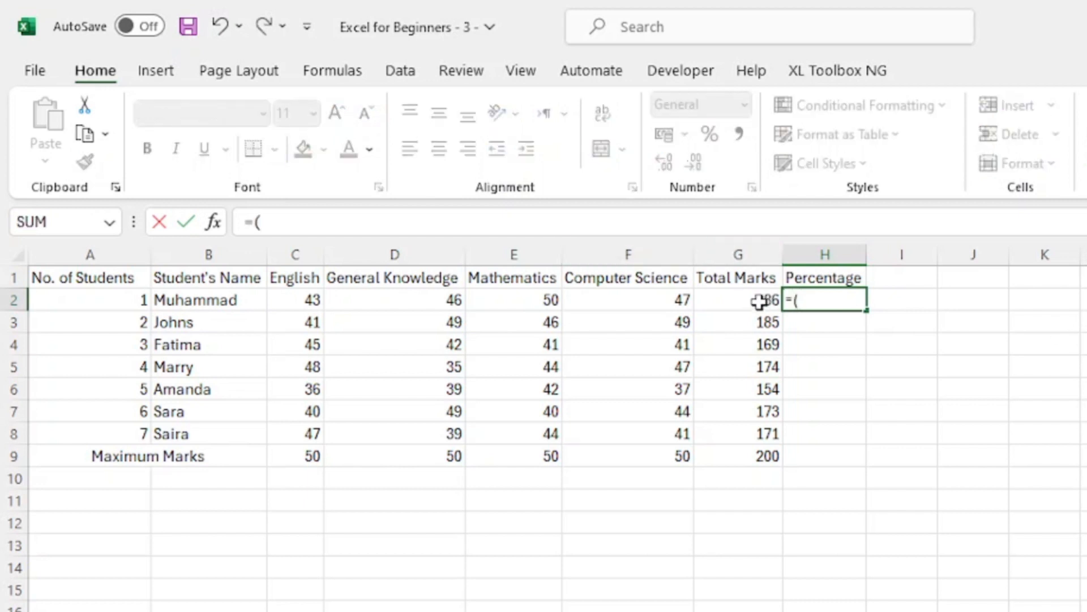
{"action": "left_click", "coordinate": [738, 298]}
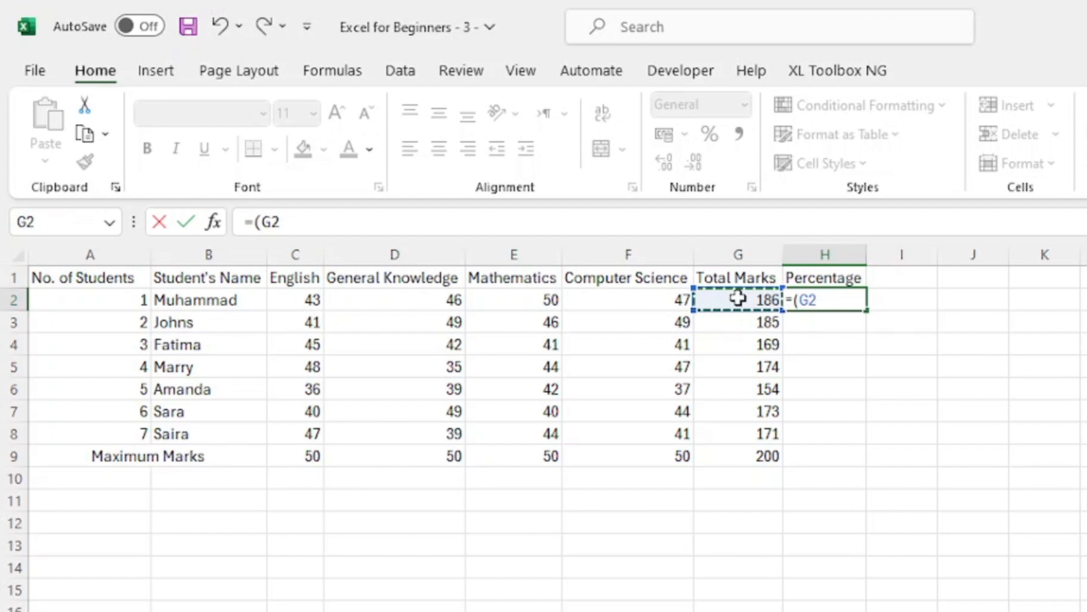
{"action": "type", "text": "/"}
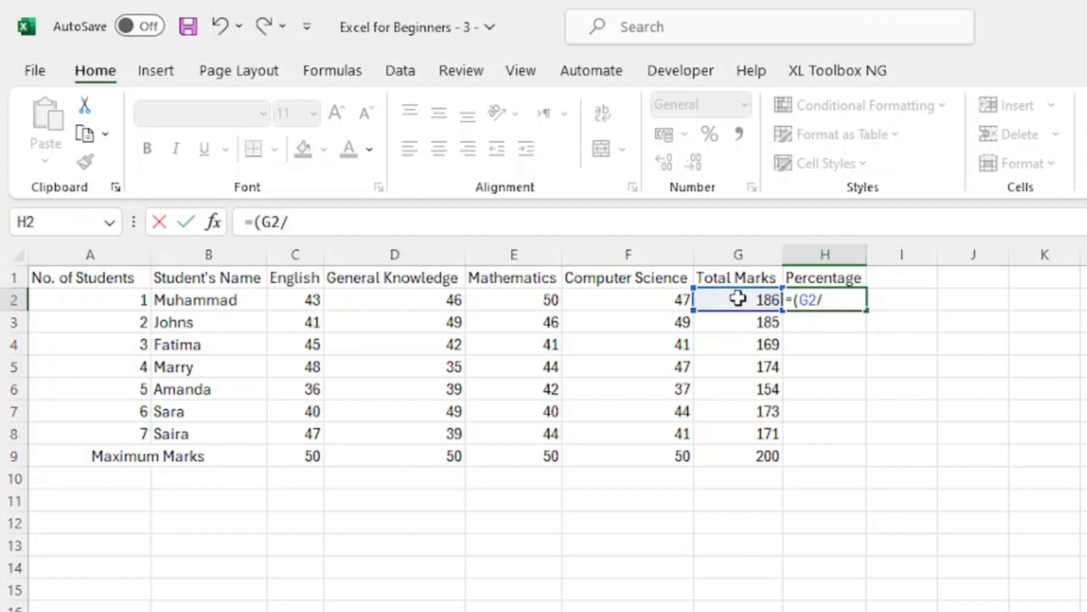
{"action": "left_click", "coordinate": [744, 456]}
{"action": "type", "text": ")*100"}
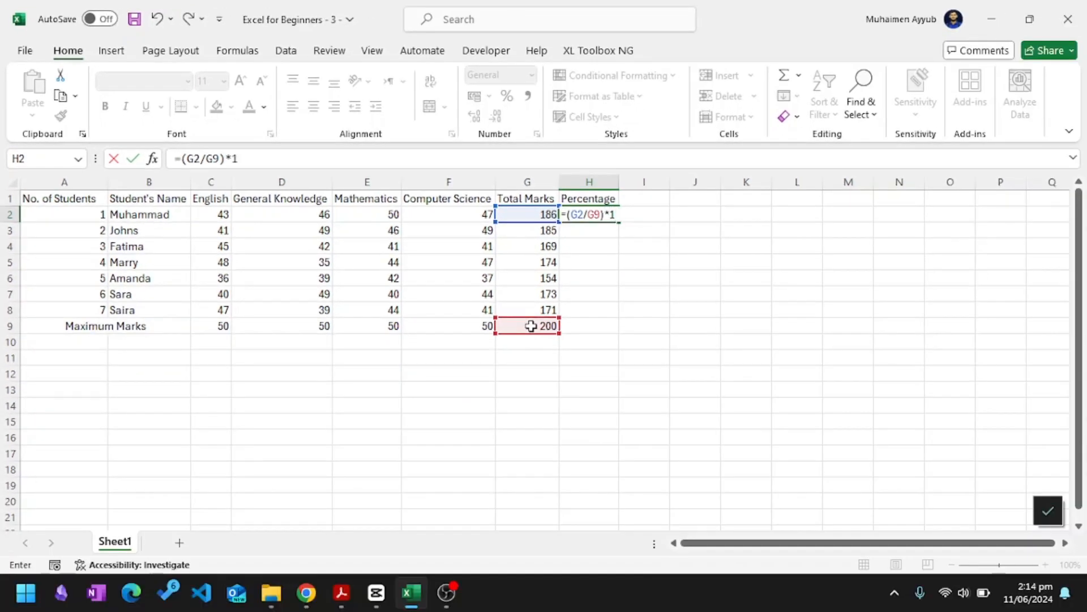
{"action": "key", "text": "ctrl+Return"}
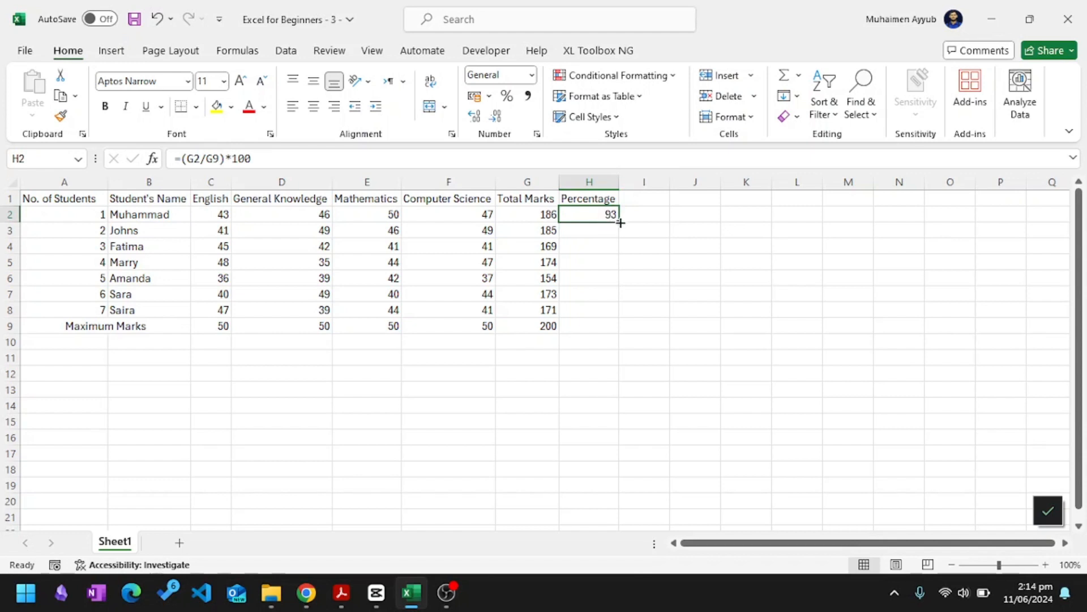
{"action": "left_click_drag", "start_coordinate": [620, 223], "coordinate": [600, 311]}
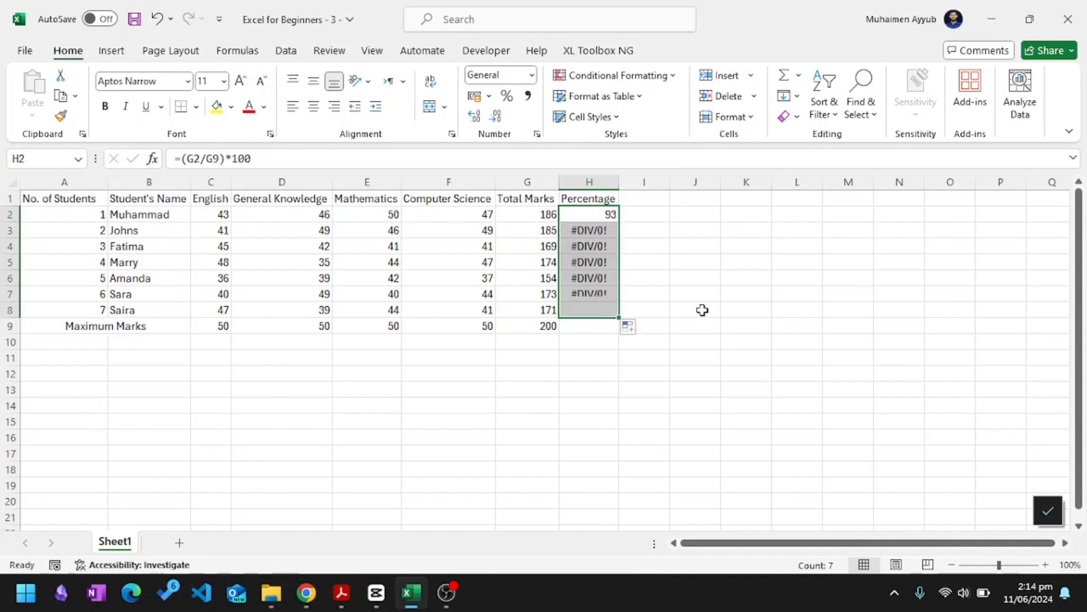
{"action": "left_click", "coordinate": [682, 265]}
Examine the percentage formula in H3 and the options offered for its error
{"action": "left_click", "coordinate": [589, 230]}
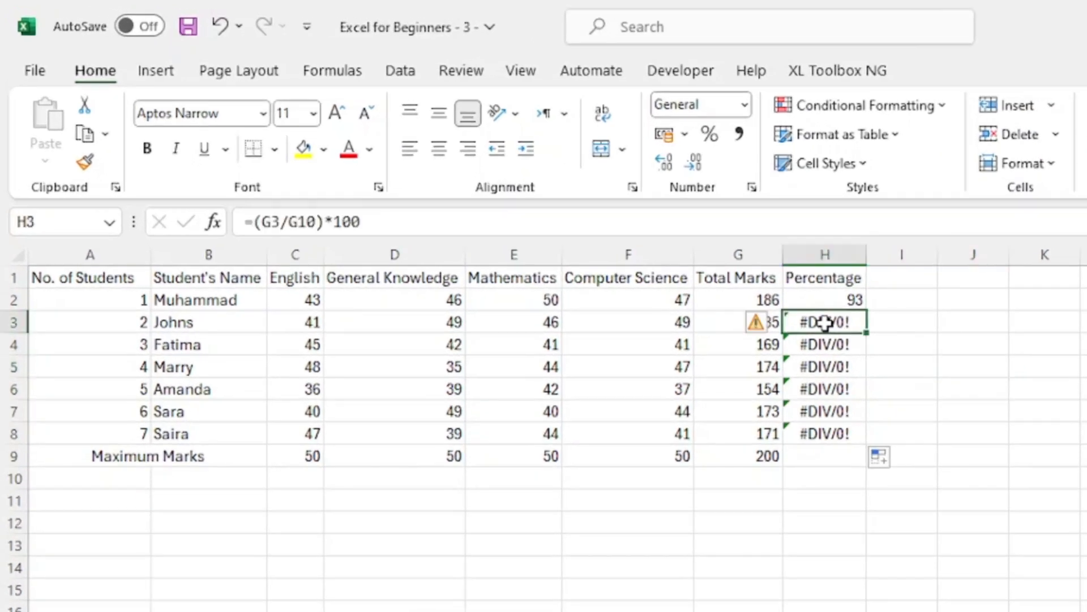
{"action": "left_click", "coordinate": [758, 320]}
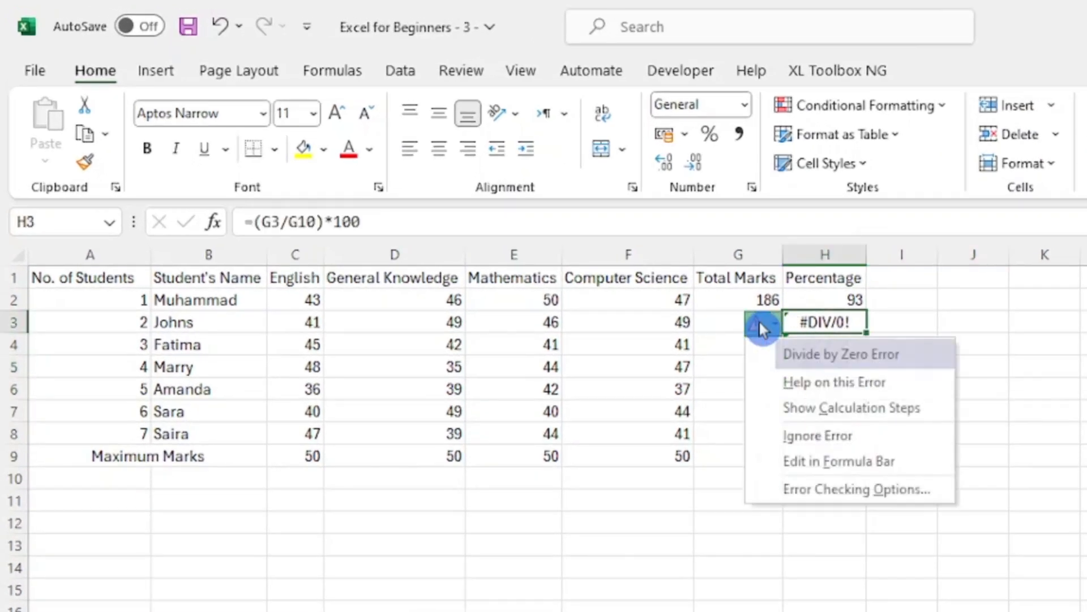
{"action": "key", "text": "Escape"}
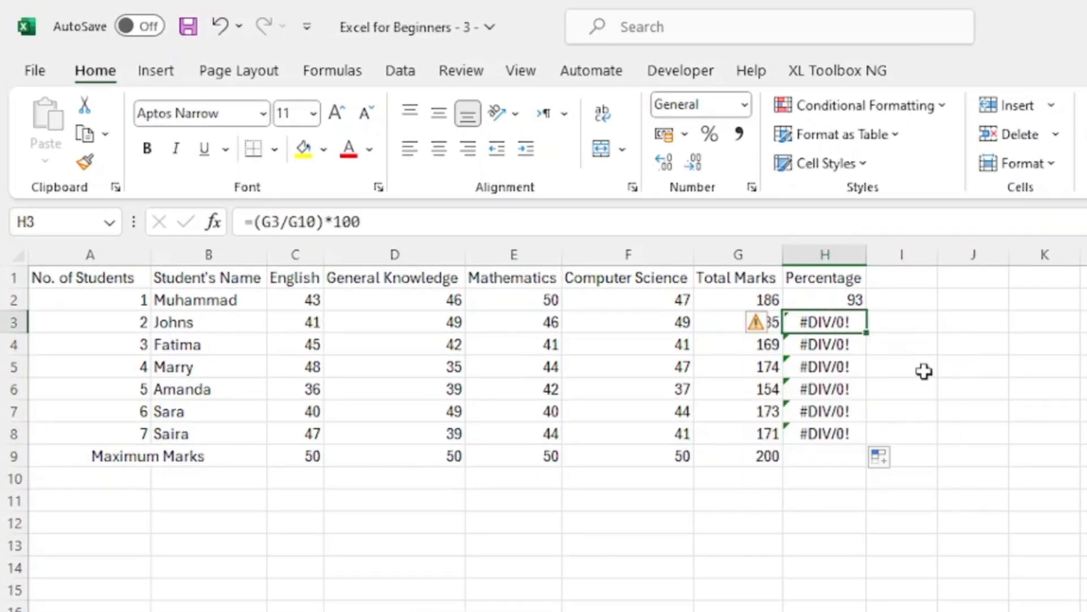
{"action": "left_click", "coordinate": [909, 385]}
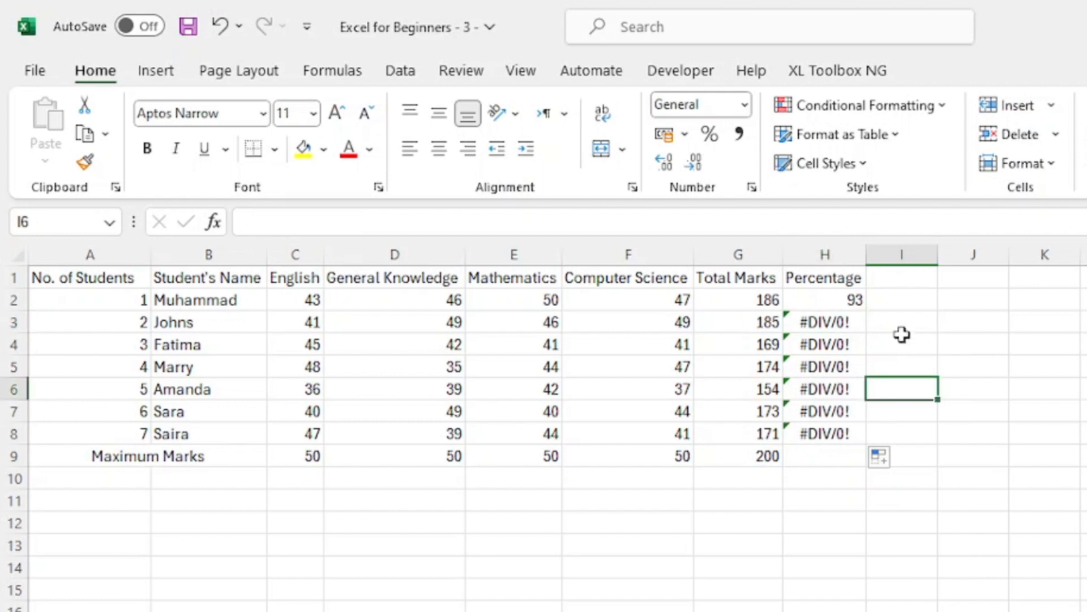
Compare the cell references used by the percentage formulas in H2, H3 and H4
{"action": "left_click", "coordinate": [839, 300]}
{"action": "double_click", "coordinate": [838, 300]}
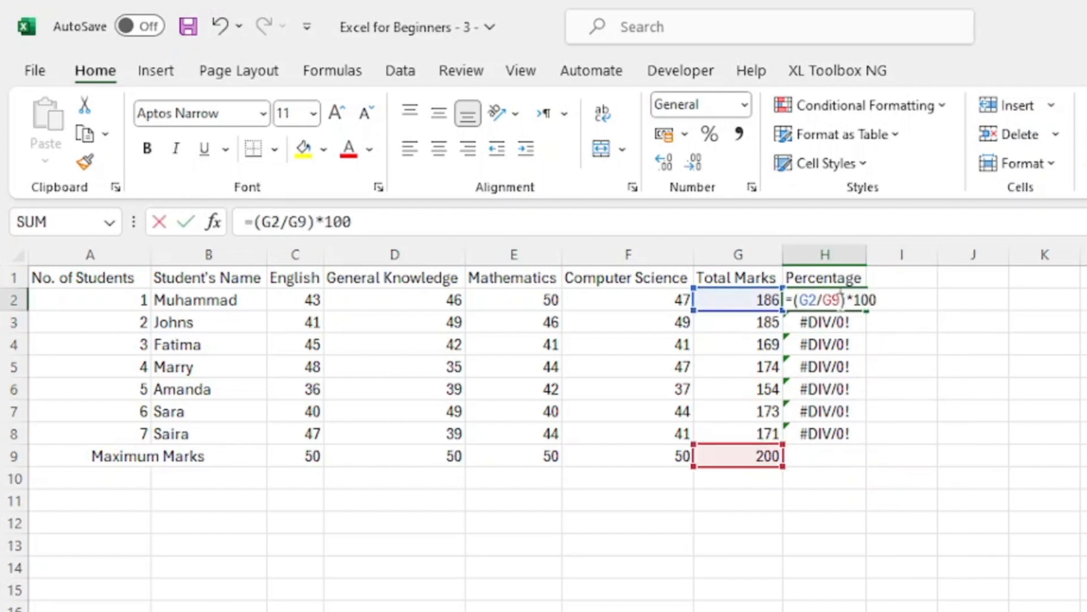
{"action": "key", "text": "Escape"}
{"action": "double_click", "coordinate": [835, 322]}
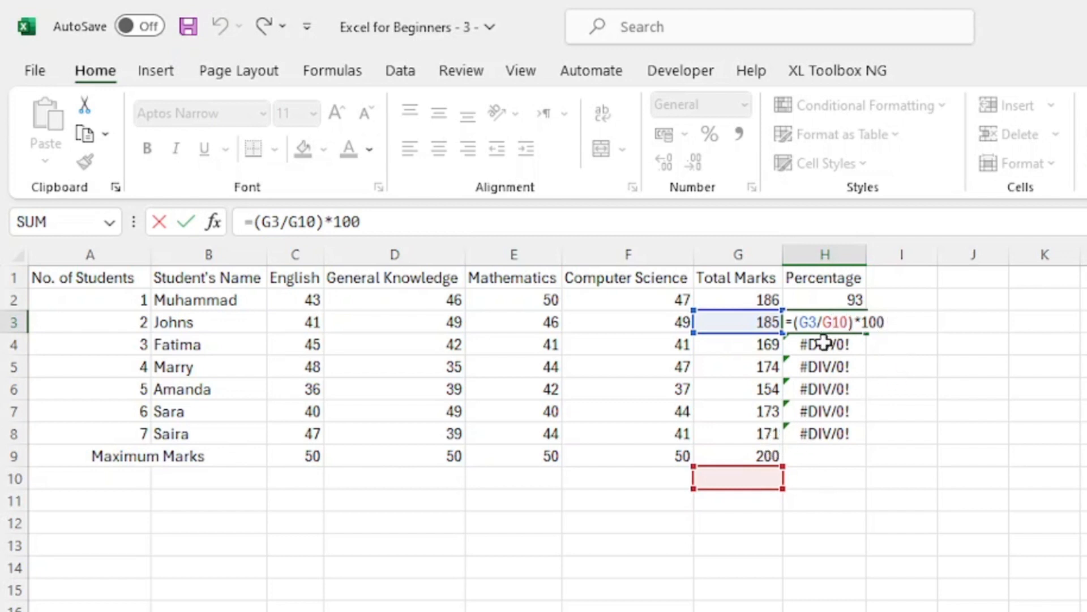
{"action": "key", "text": "Escape"}
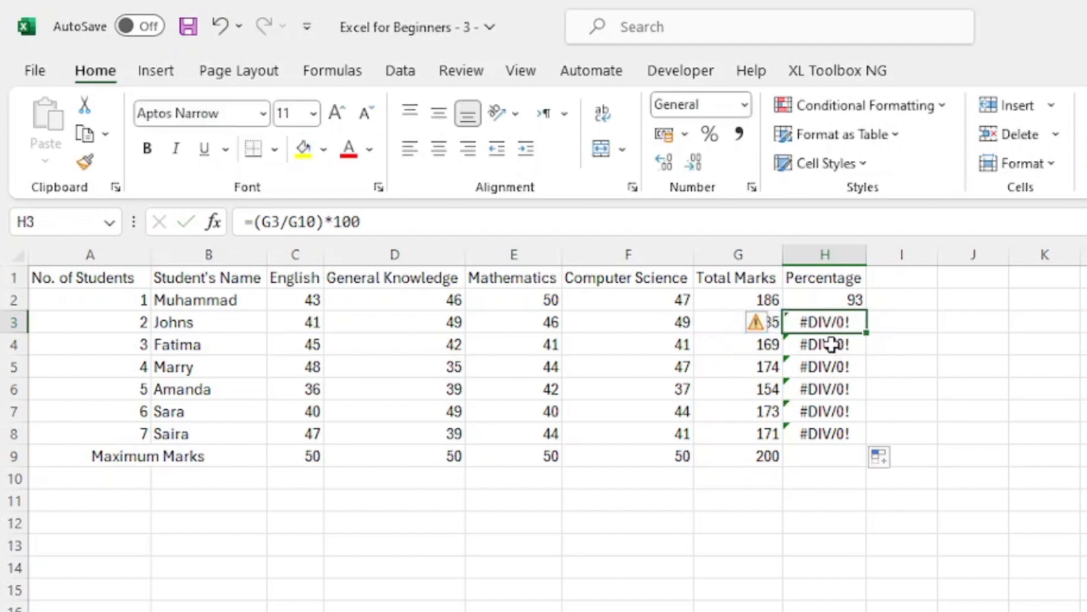
{"action": "double_click", "coordinate": [836, 344]}
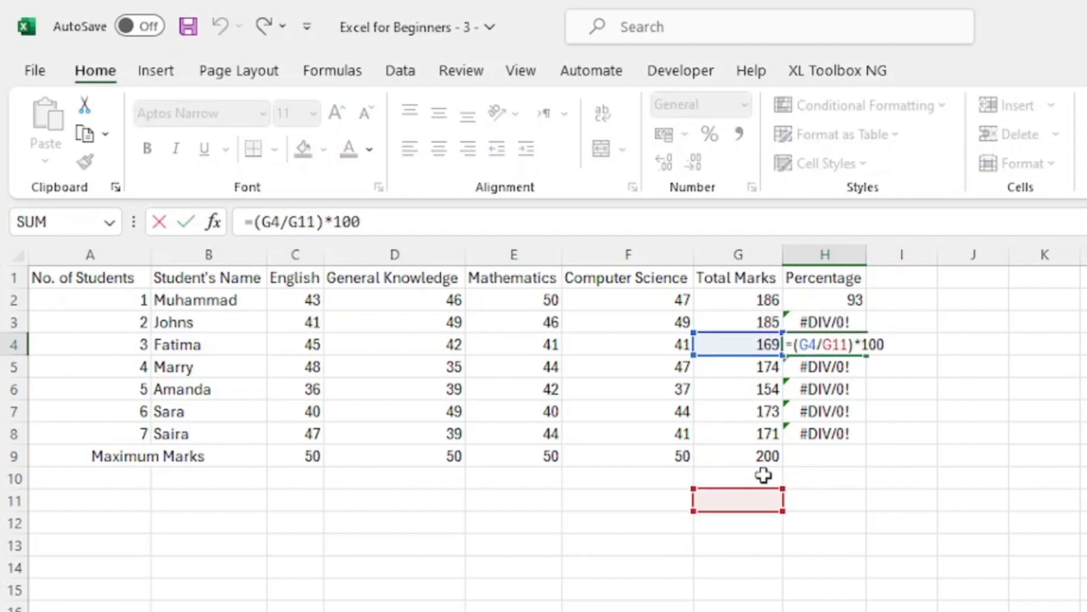
{"action": "key", "text": "Escape"}
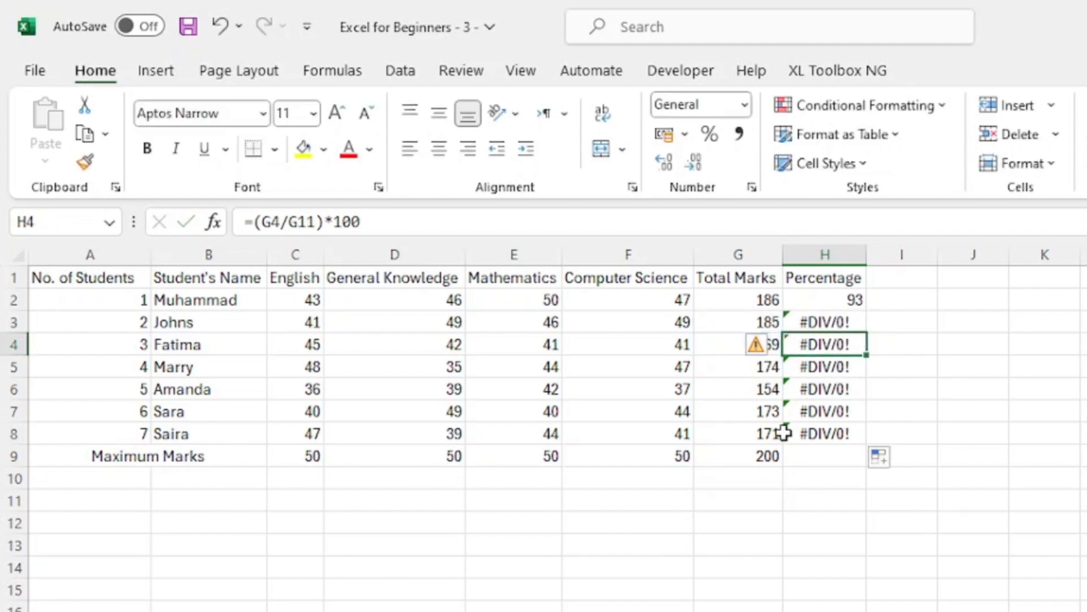
{"action": "left_click", "coordinate": [830, 323]}
{"action": "double_click", "coordinate": [830, 322]}
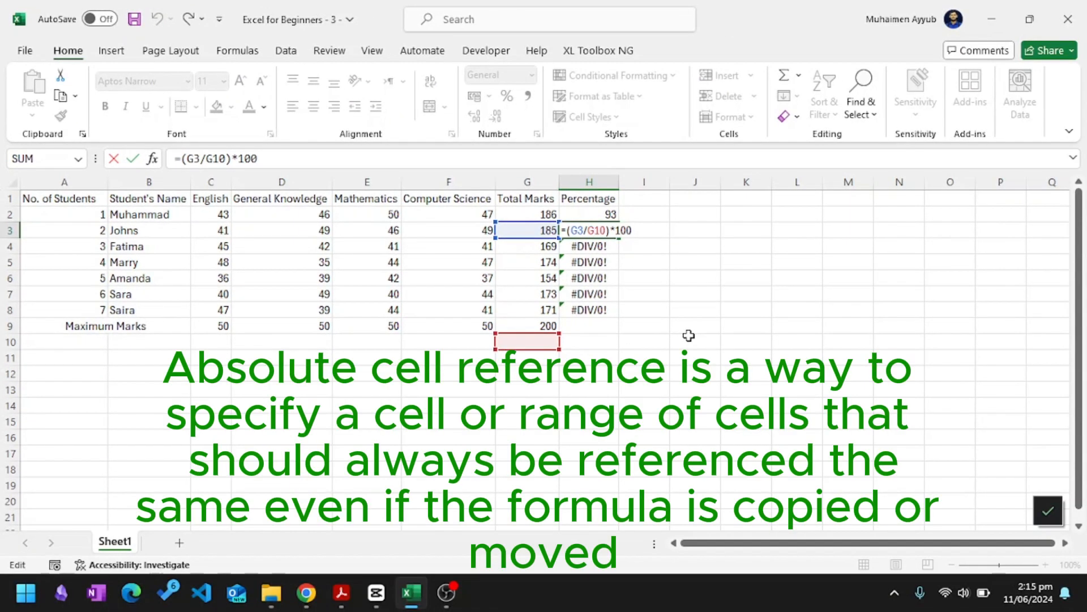
{"action": "key", "text": "ctrl+Return"}
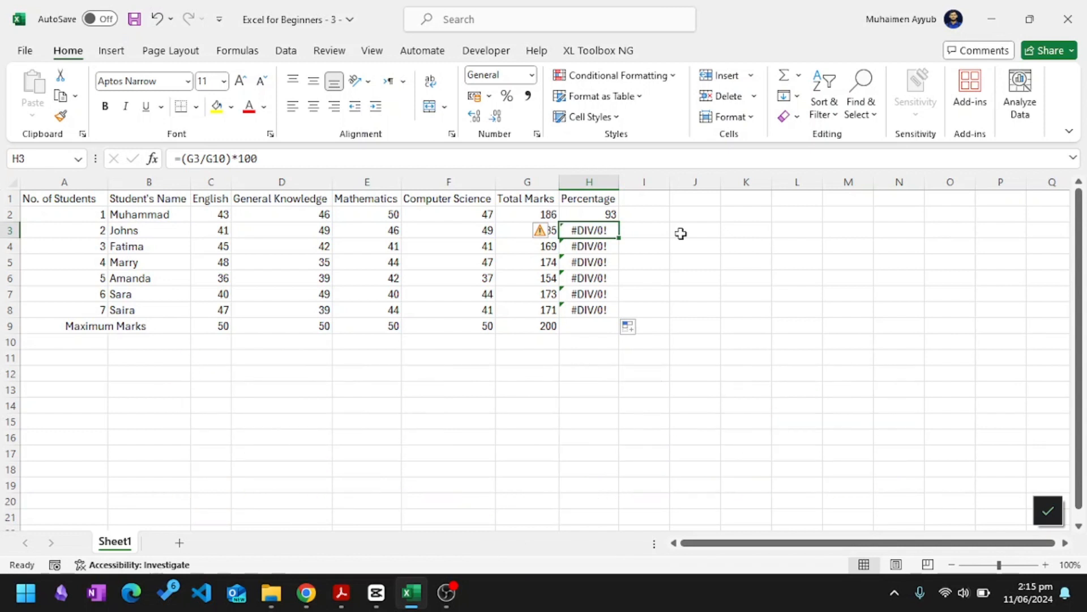
Clear the percentage formulas from H2 through H8
{"action": "left_click_drag", "start_coordinate": [566, 212], "coordinate": [592, 310]}
{"action": "key", "text": "Delete"}
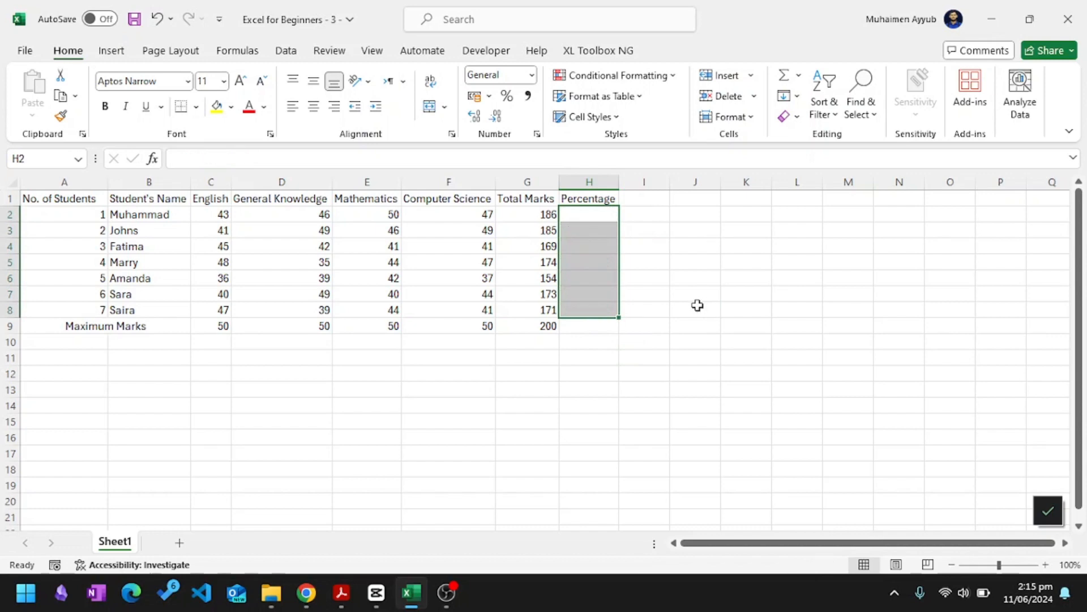
{"action": "left_click", "coordinate": [690, 273]}
Enter the percentage formula =(G2/$G$9)*100 in H2, with an absolute reference to the maximum total marks
{"action": "left_click", "coordinate": [584, 215]}
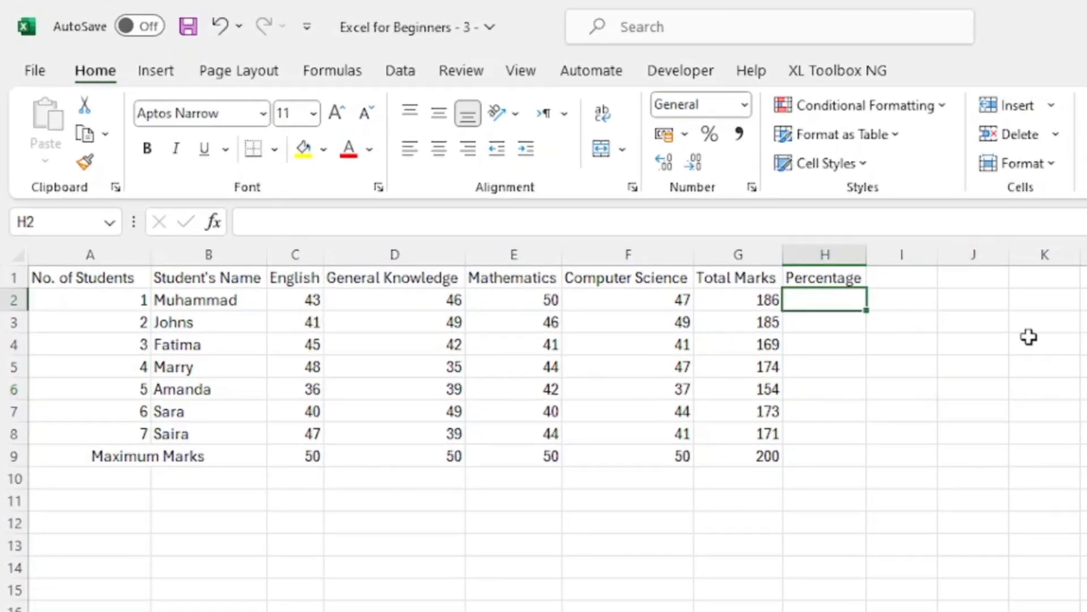
{"action": "type", "text": "=("}
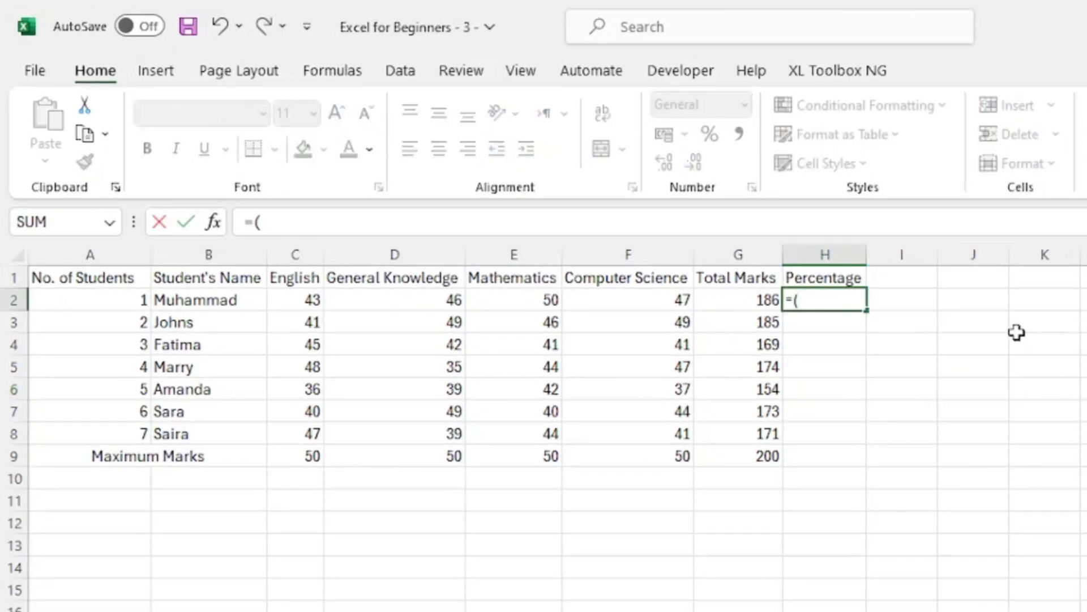
{"action": "left_click", "coordinate": [746, 300]}
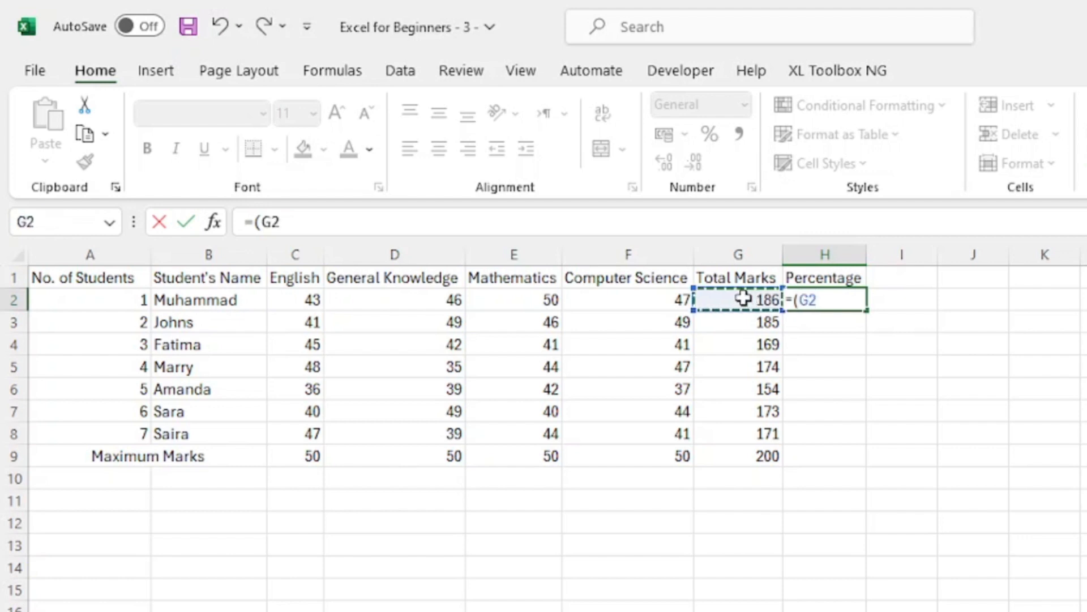
{"action": "type", "text": "/"}
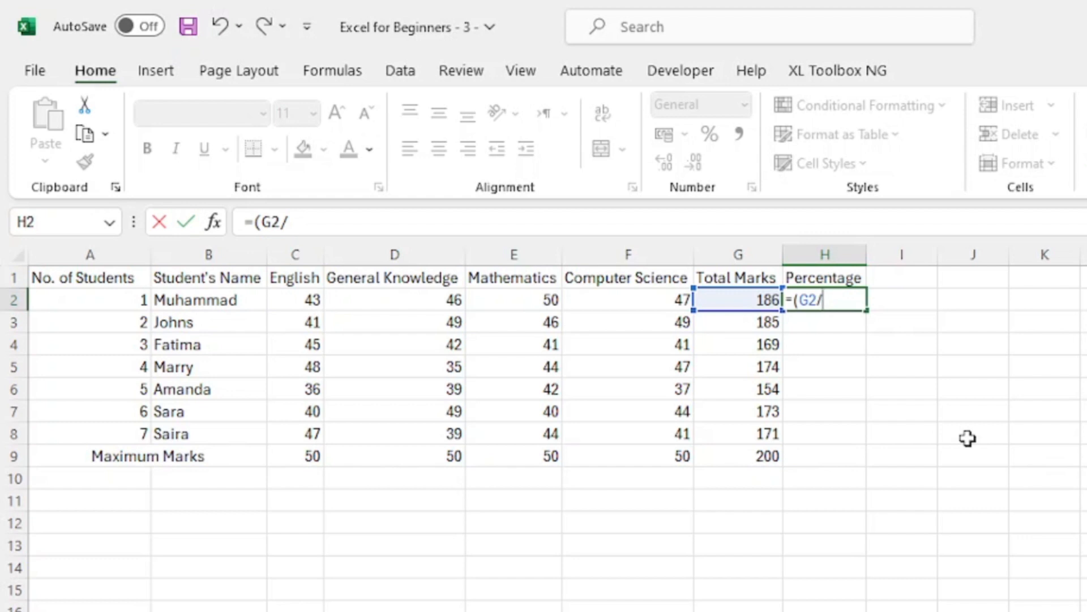
{"action": "type", "text": "$g$"}
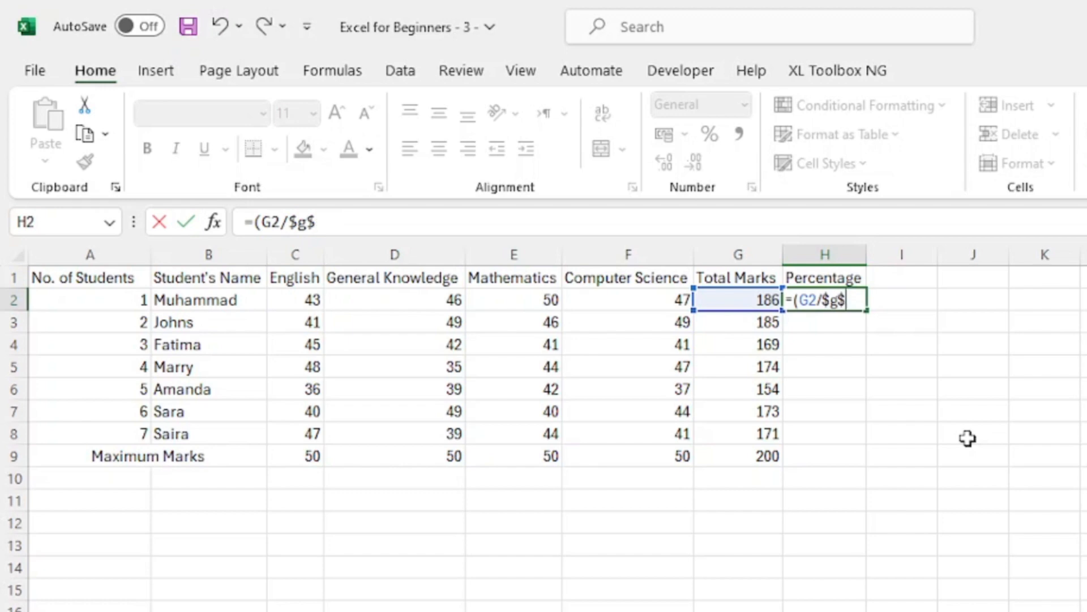
{"action": "type", "text": "9)"}
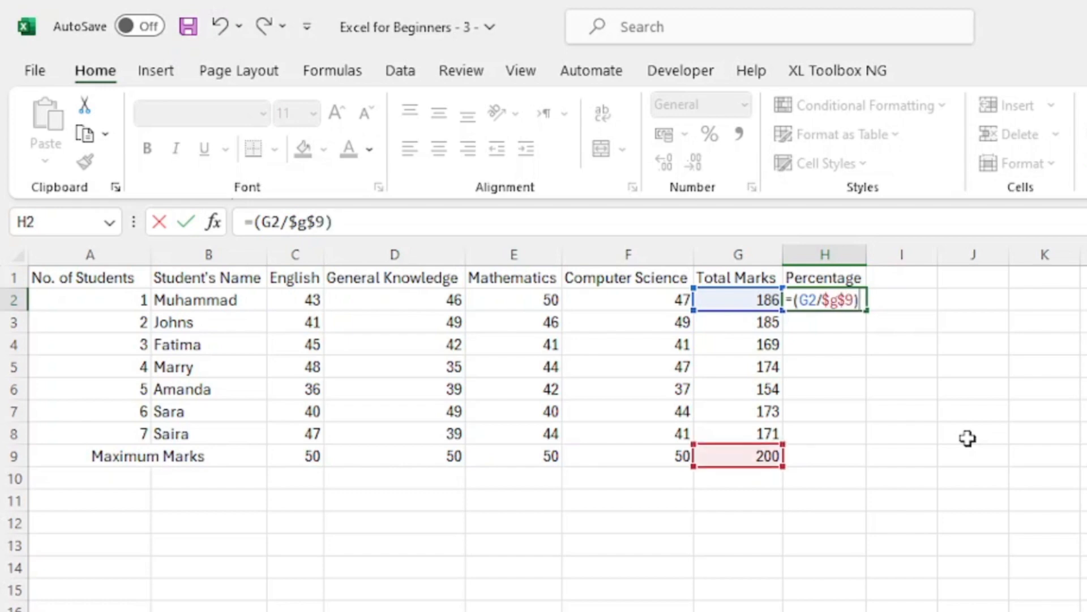
{"action": "type", "text": "*100"}
{"action": "key", "text": "Return"}
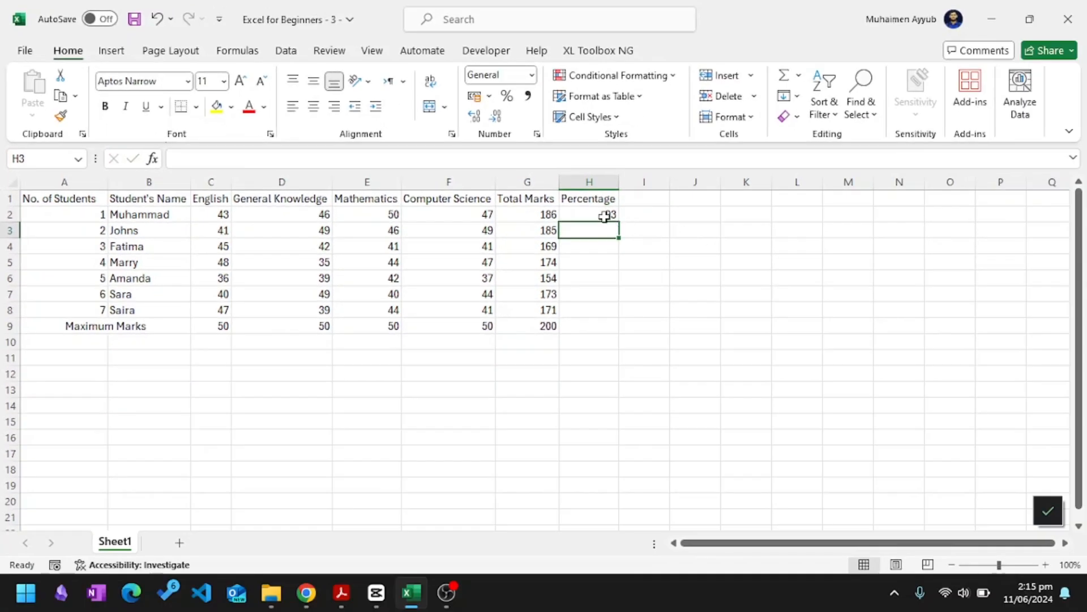
Fill the percentage formula from H2 down through H8
{"action": "left_click", "coordinate": [605, 216]}
{"action": "left_click_drag", "start_coordinate": [620, 224], "coordinate": [611, 317]}
{"action": "left_click", "coordinate": [653, 241]}
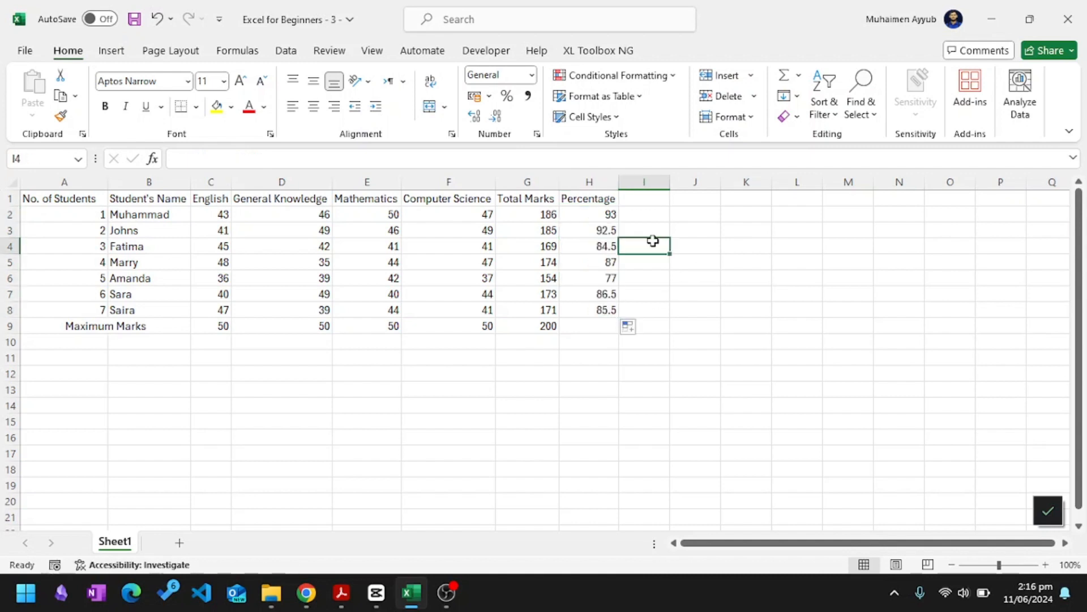
Examine the relative and absolute cell references in the filled percentage formulas of H2, H3 and H4
{"action": "left_click", "coordinate": [602, 215]}
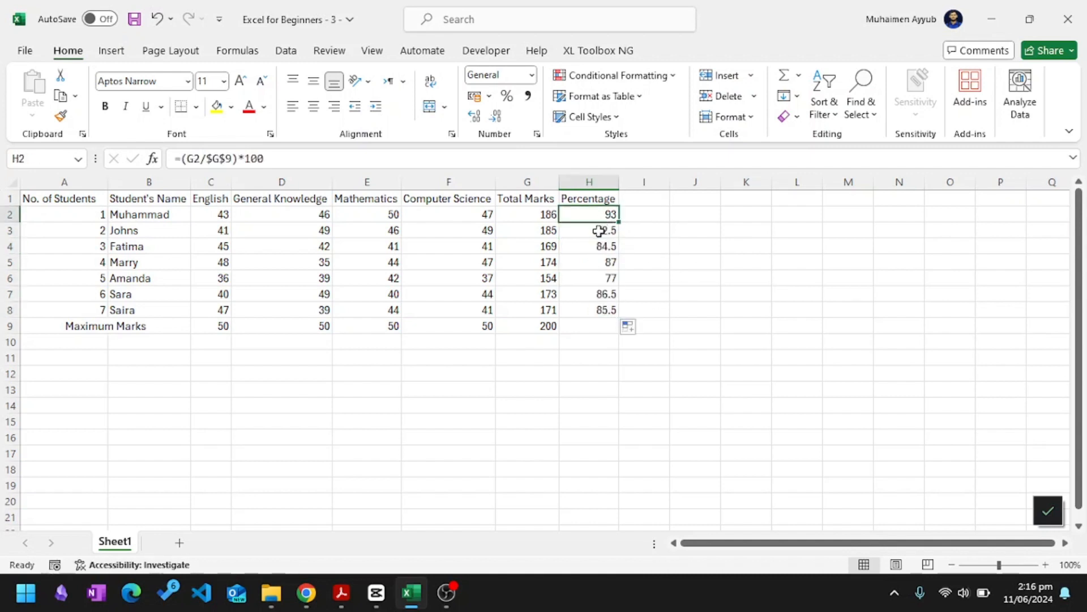
{"action": "double_click", "coordinate": [599, 215]}
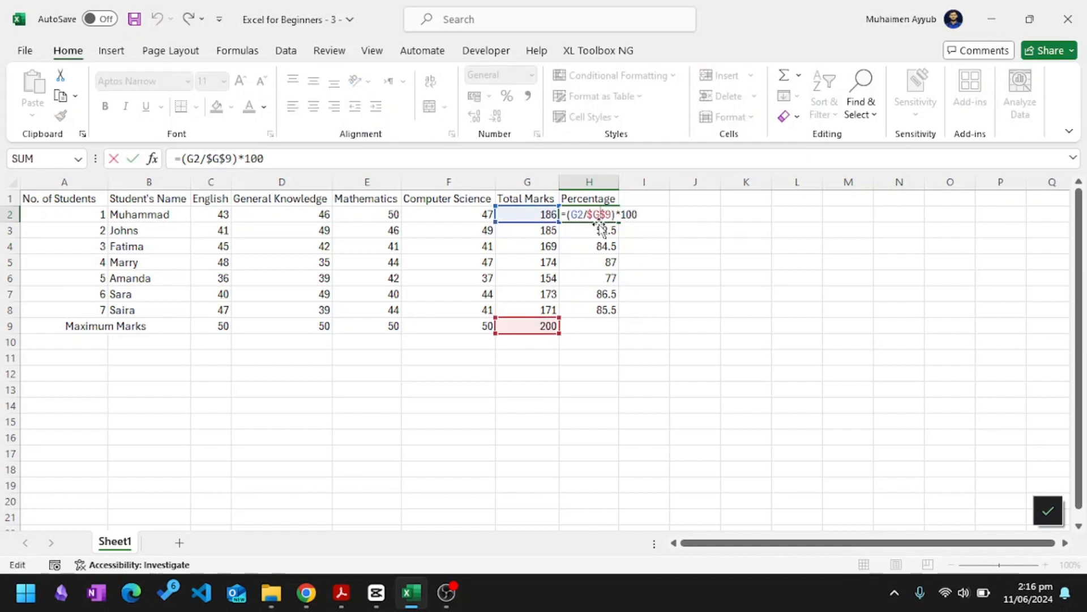
{"action": "key", "text": "Return"}
{"action": "double_click", "coordinate": [600, 230]}
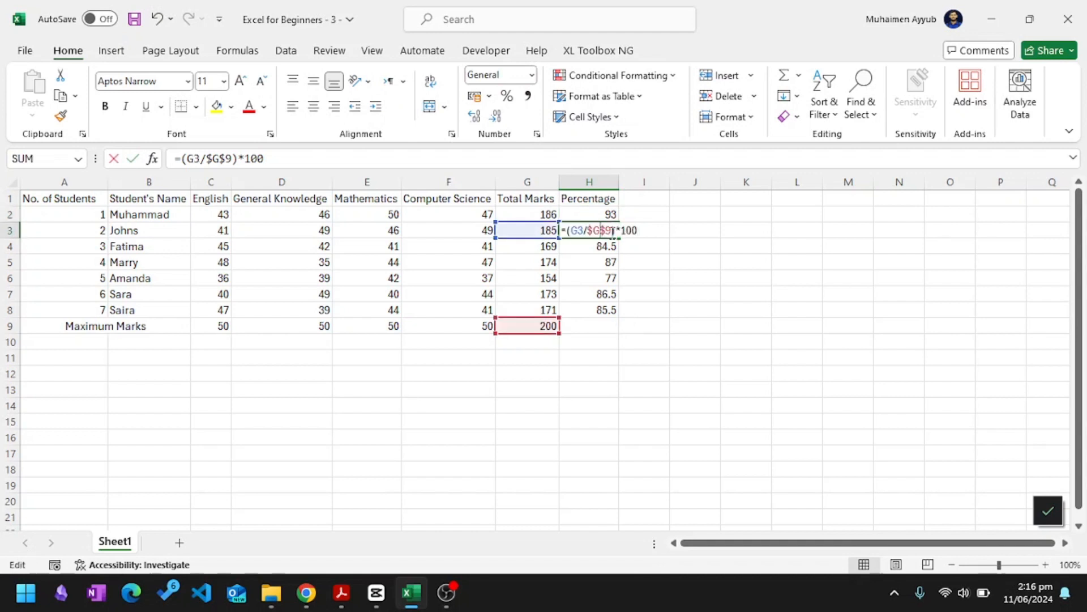
{"action": "key", "text": "Return"}
{"action": "double_click", "coordinate": [597, 246]}
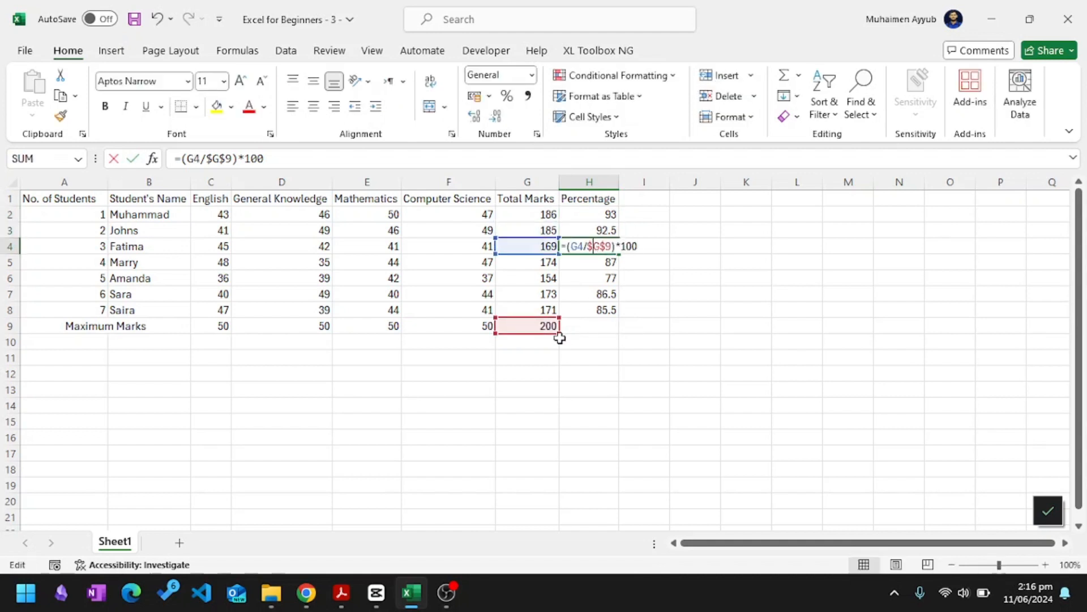